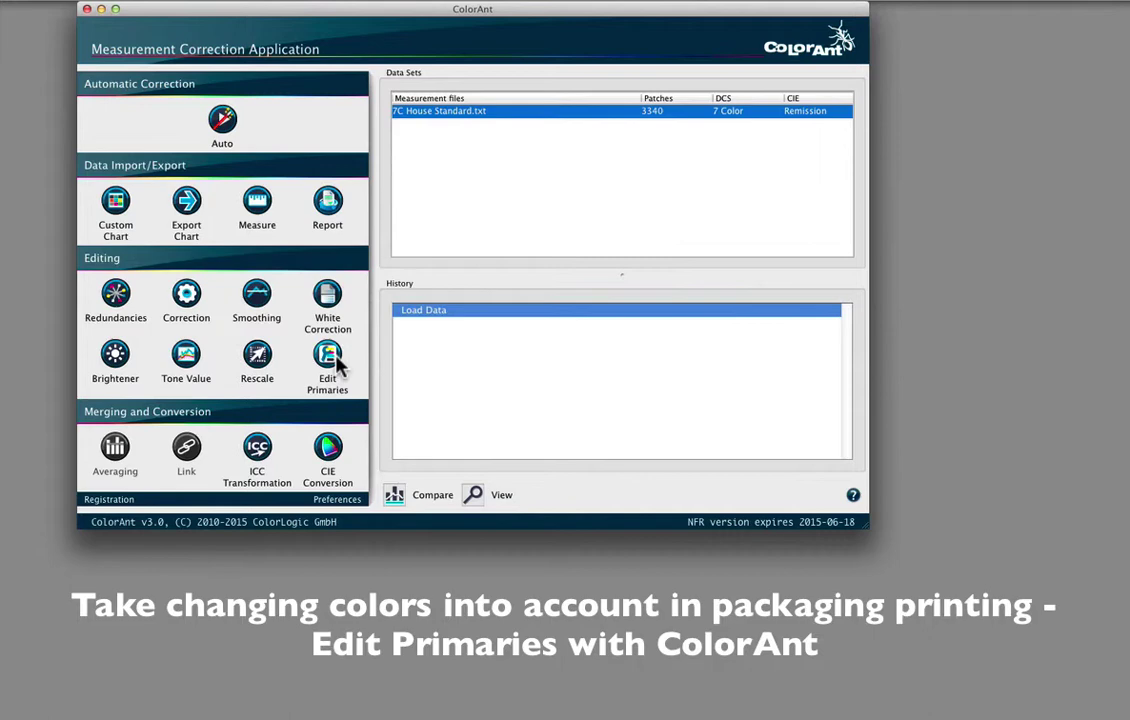
Step: Open Edit Primaries for the 7C House Standard data set
click(330, 358)
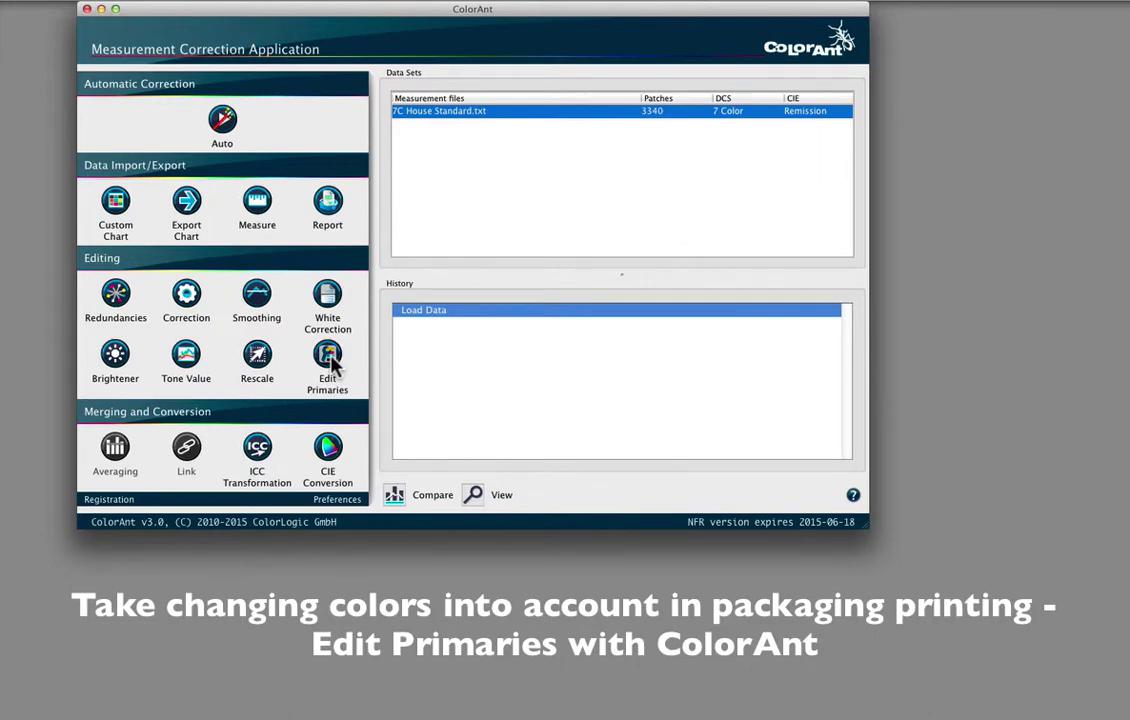
drag(393, 90, 504, 138)
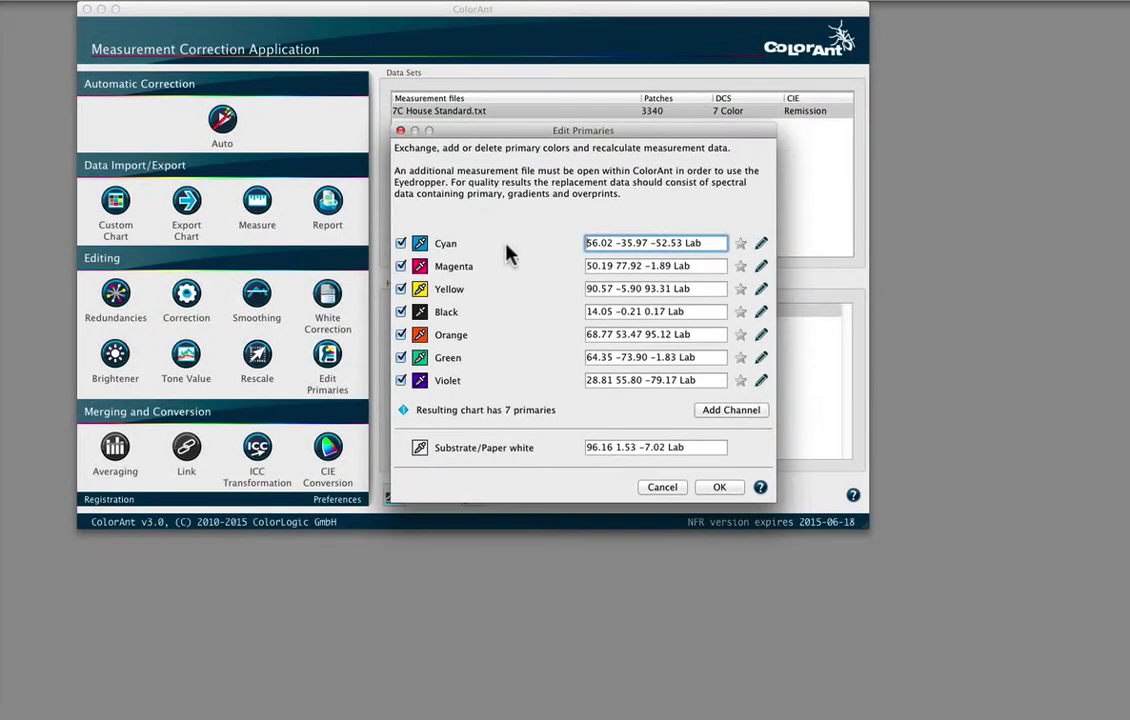
Step: Cancel the primaries editor and show 7C House Standard as a spider-web a/b chart
click(690, 556)
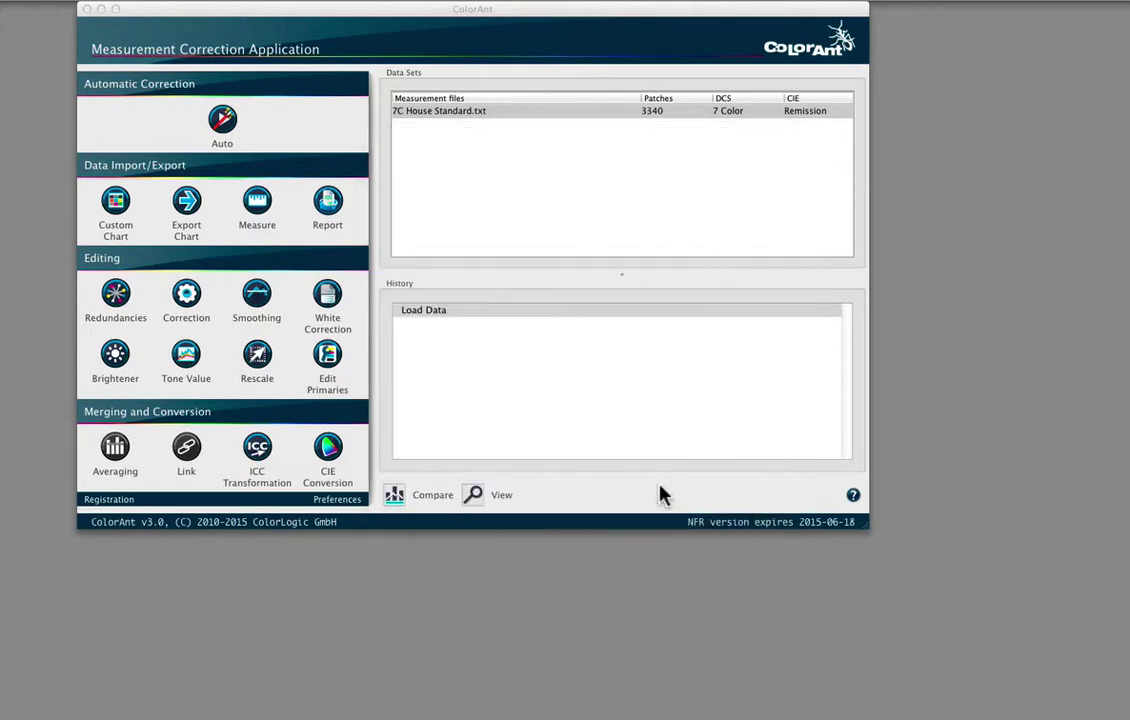
click(460, 120)
click(472, 495)
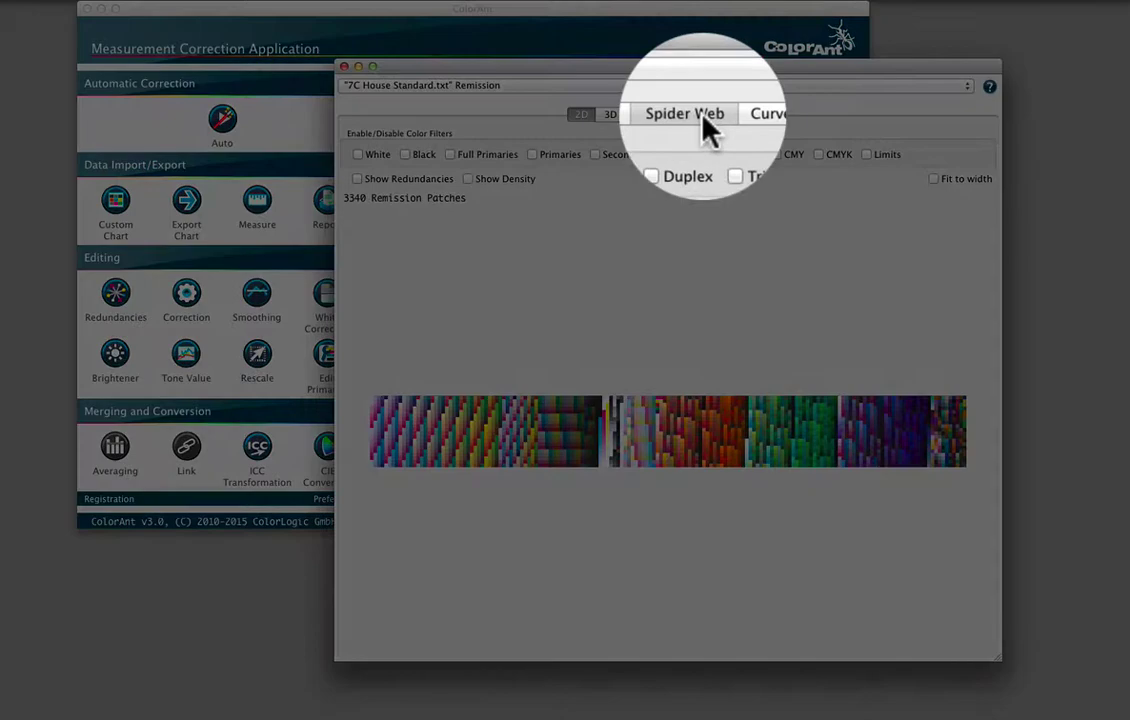
click(703, 117)
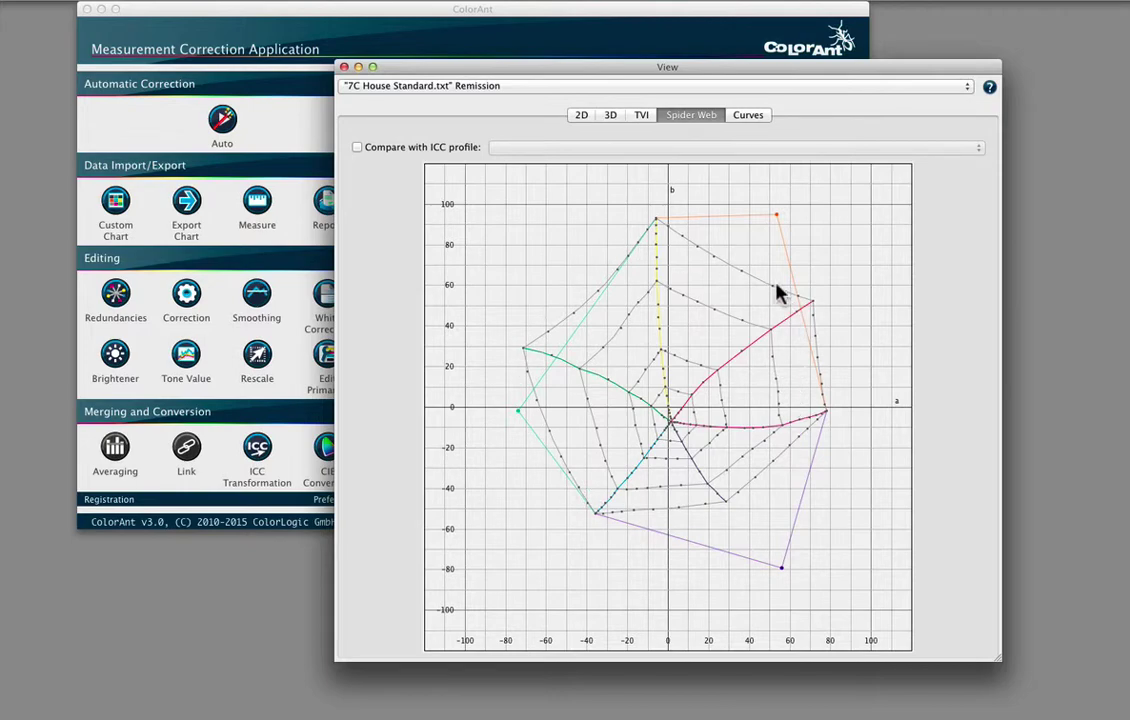
Step: Show the data as a rotated 3D point cloud and inspect the primary ramps alone
click(610, 117)
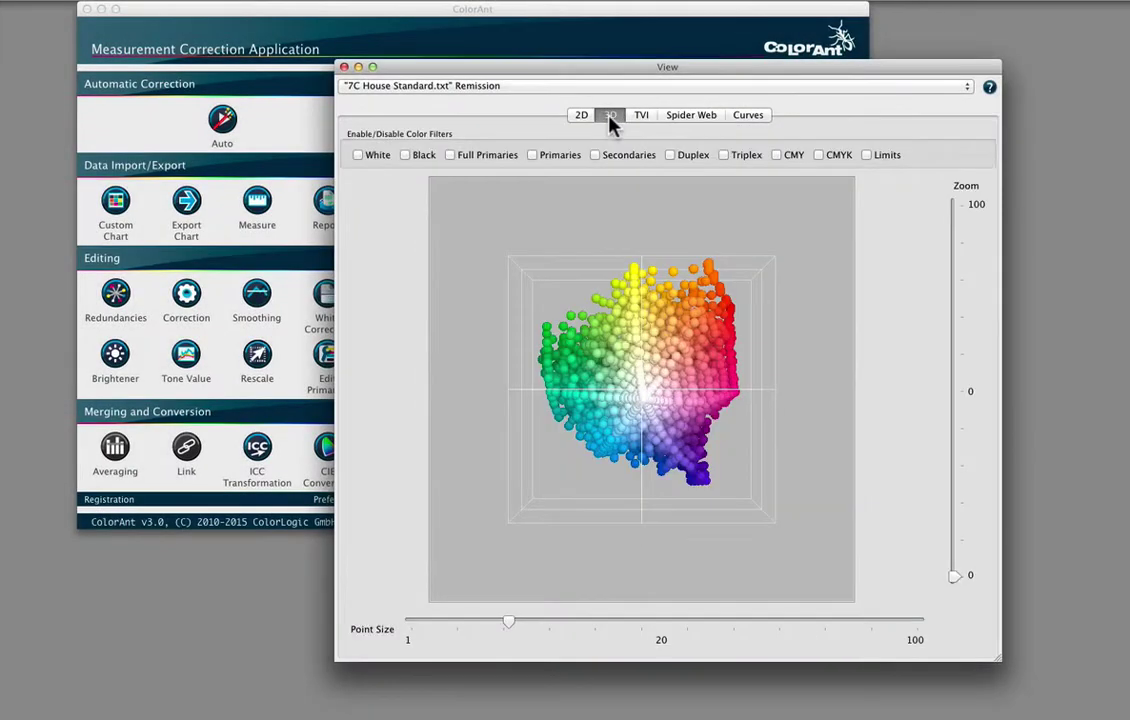
drag(633, 316, 648, 429)
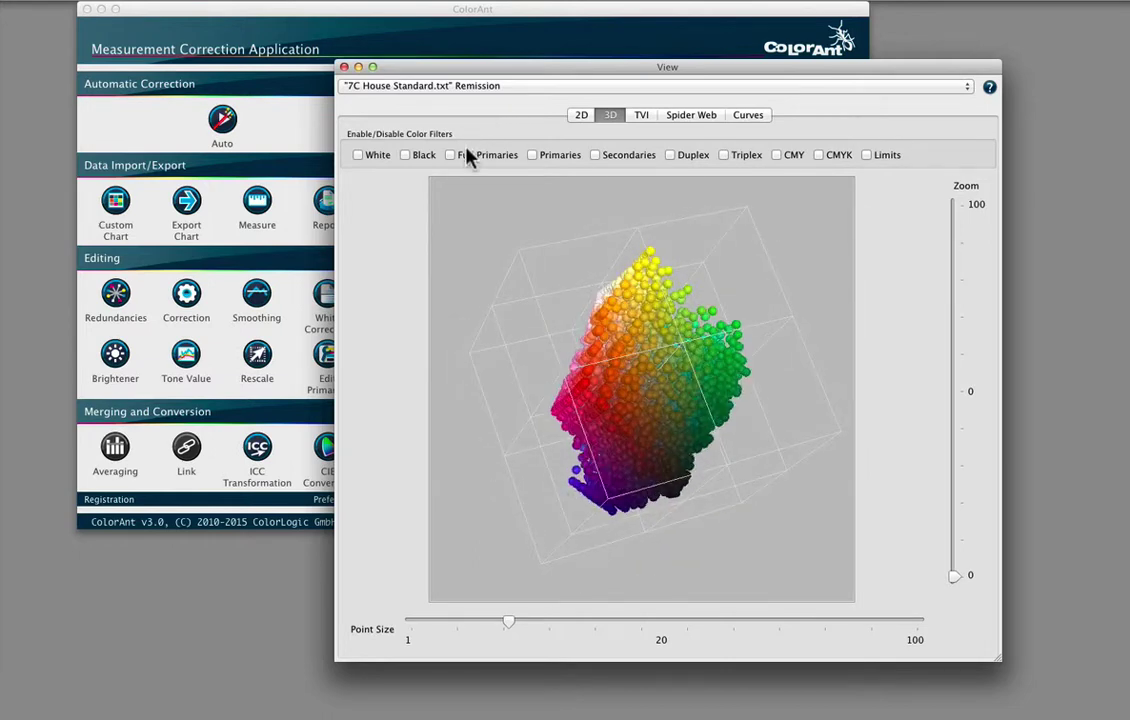
click(531, 157)
drag(605, 232, 722, 200)
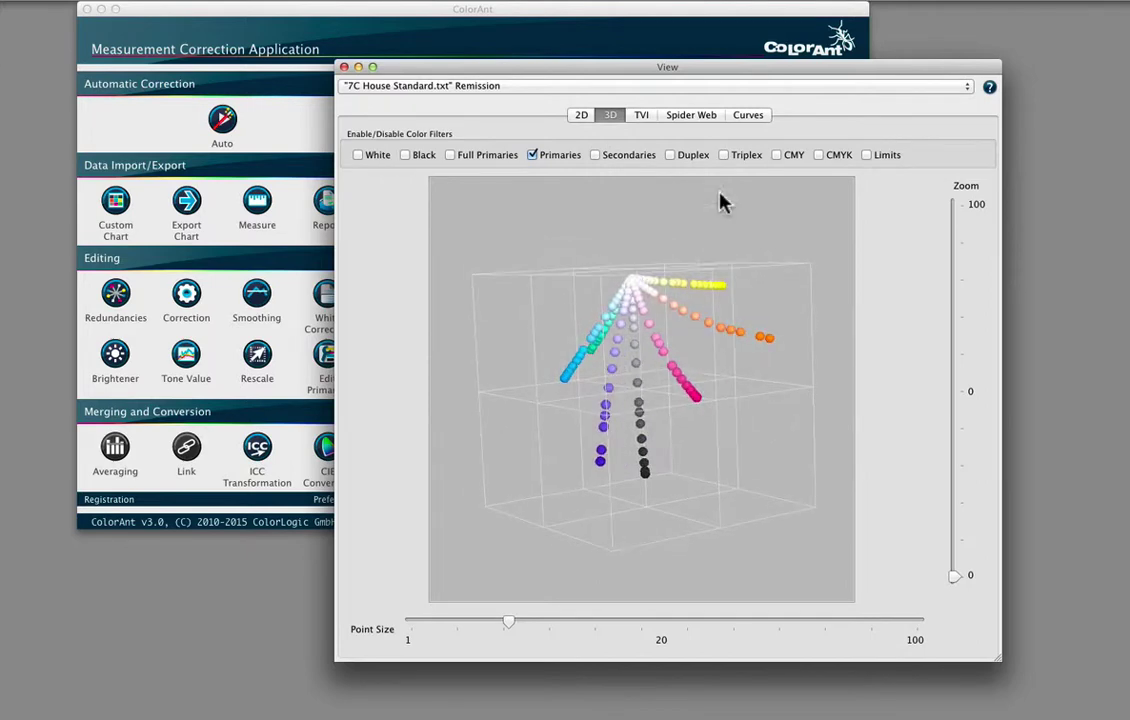
click(533, 158)
Step: Compare the CMYK-only patches against the full 3D cloud, then return to the 2D view
click(818, 155)
drag(774, 353, 686, 411)
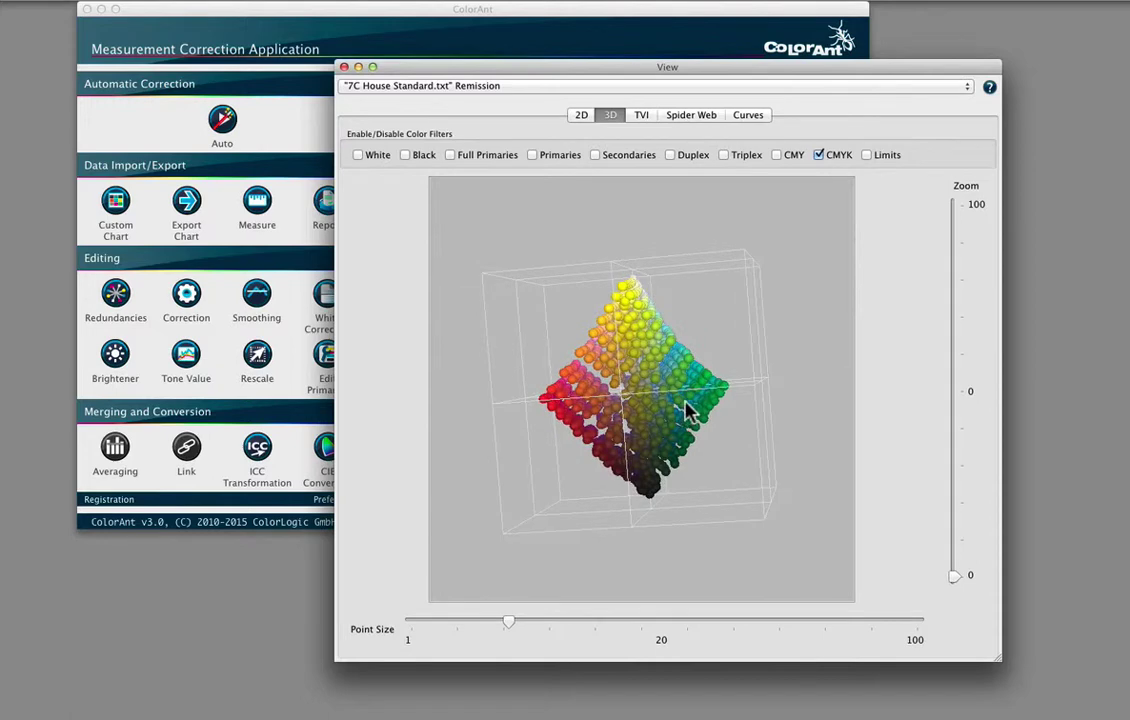
click(818, 155)
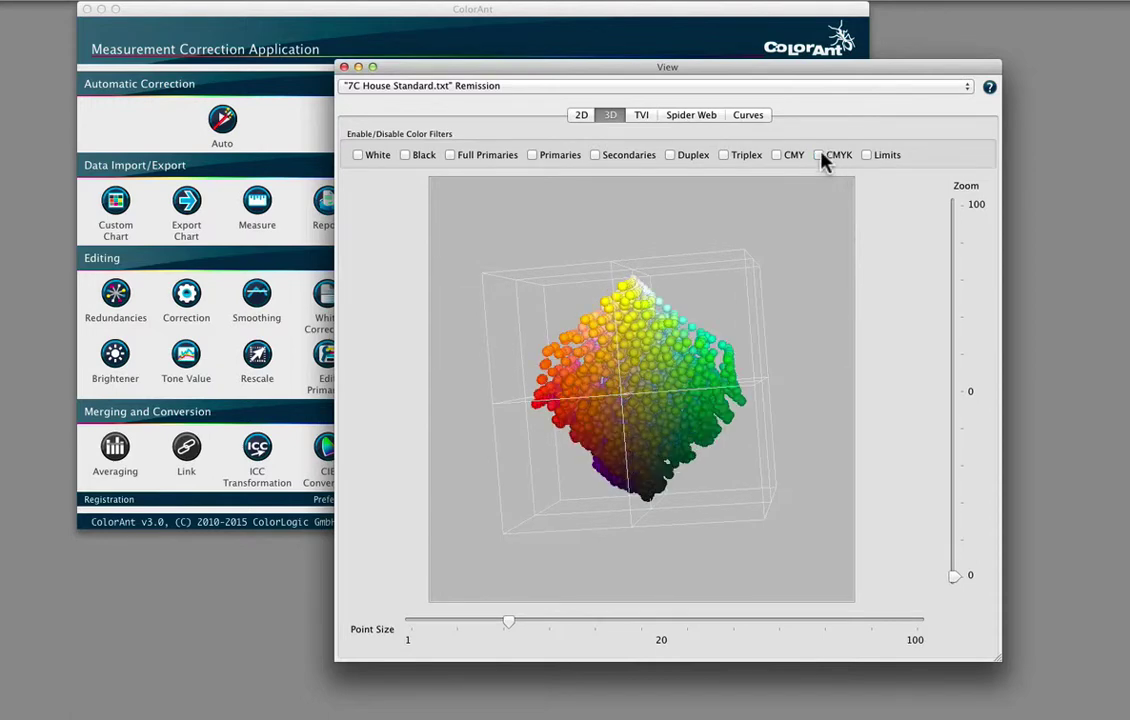
click(819, 156)
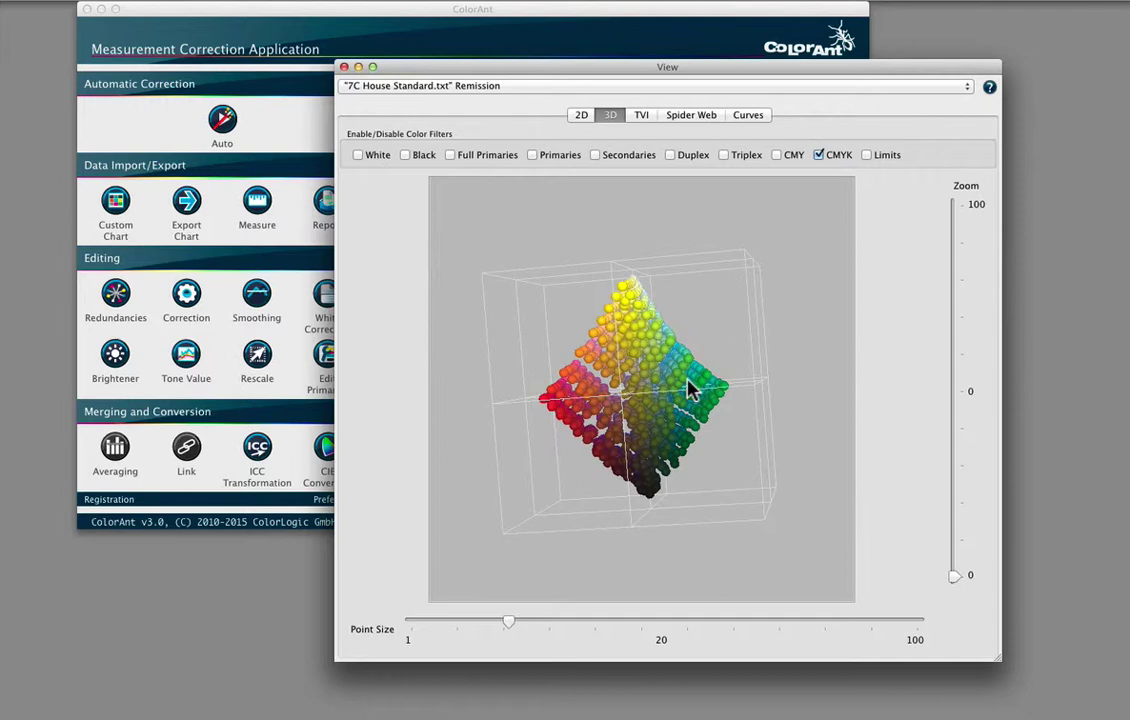
drag(575, 388, 780, 402)
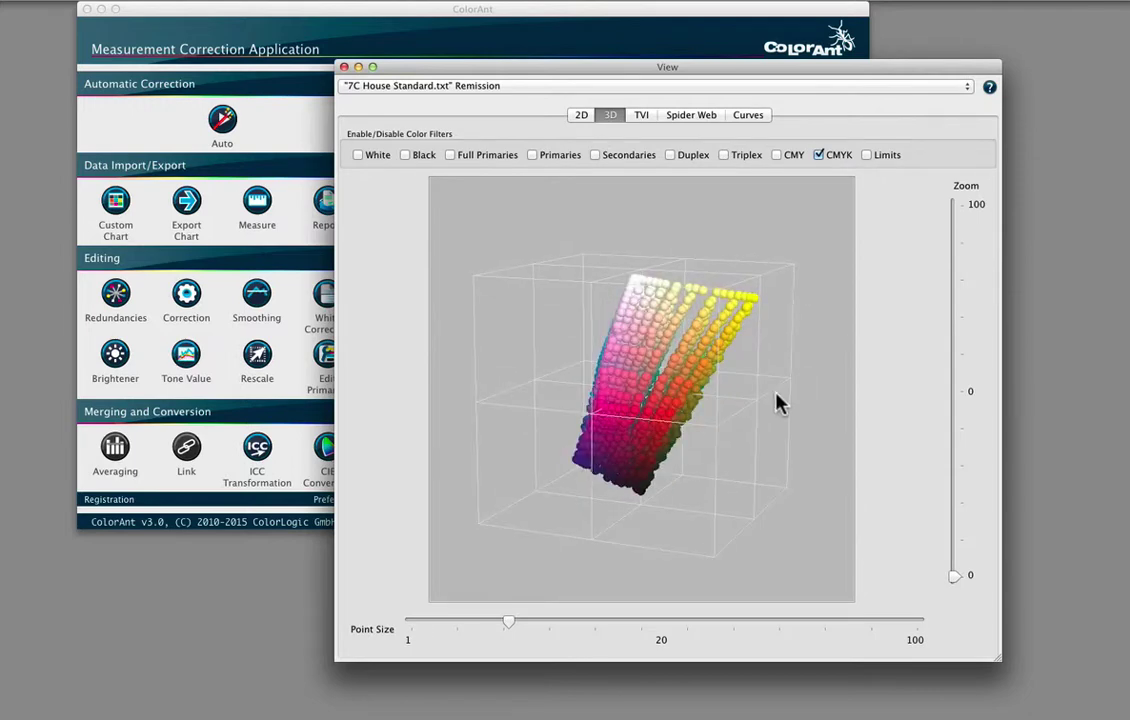
click(819, 156)
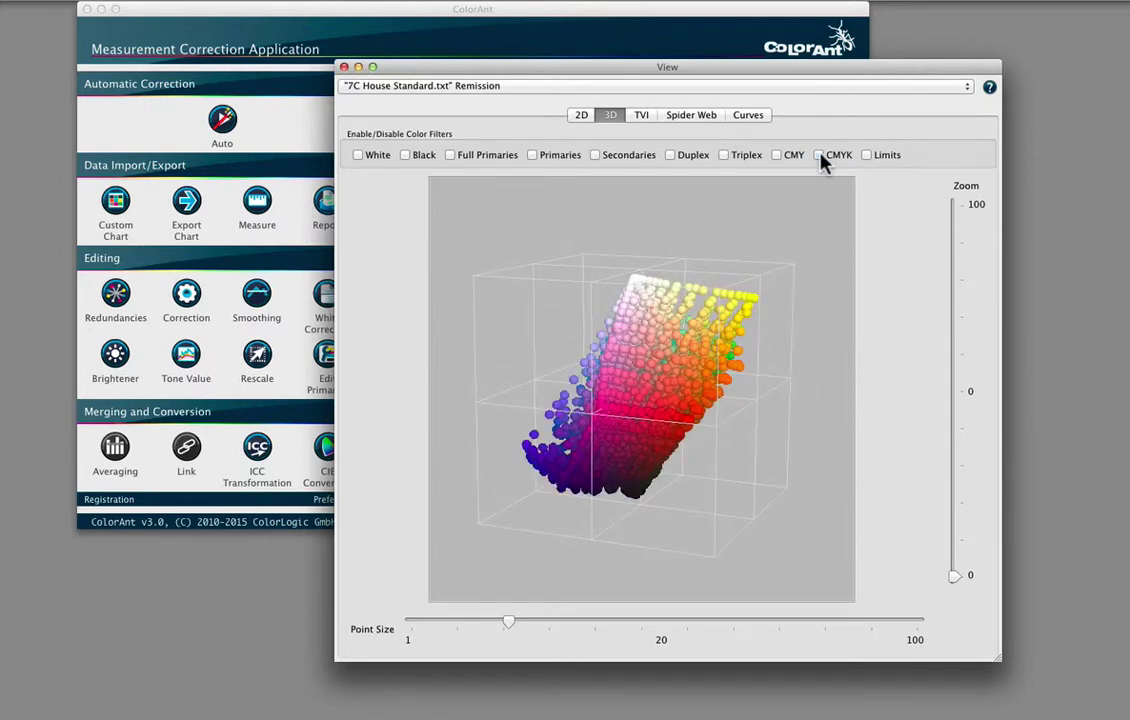
drag(779, 460, 783, 397)
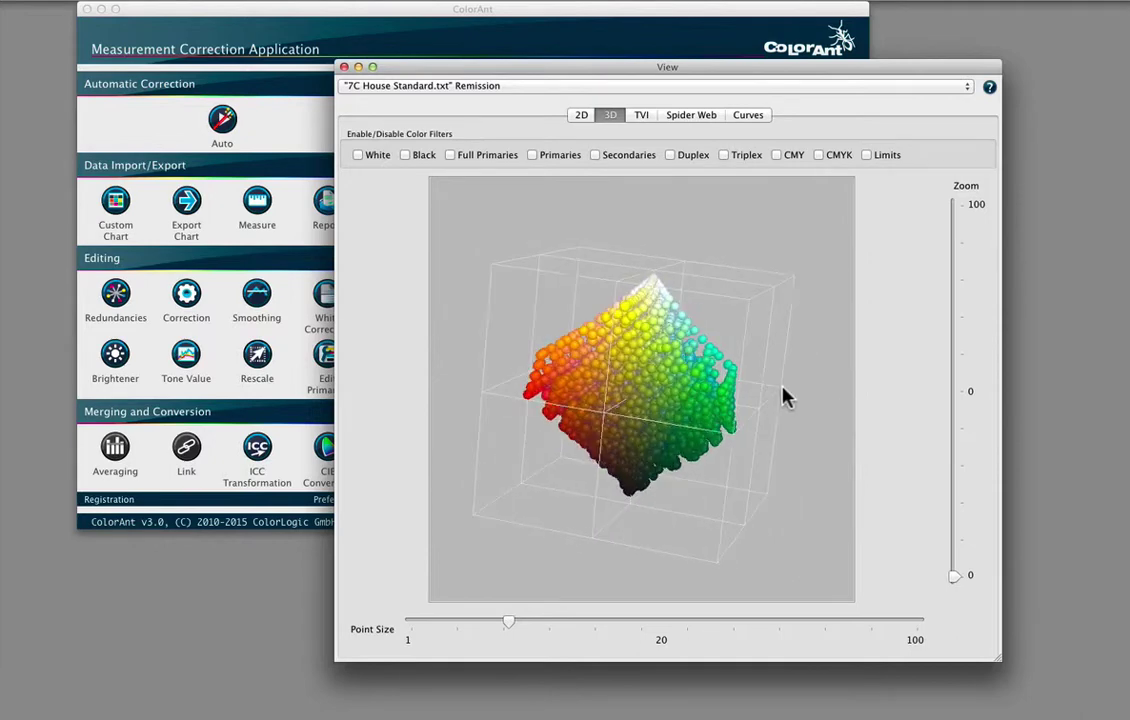
click(583, 114)
Step: Close the viewer, duplicate 7C House Standard as 7C House Standard-Copy.txt, and edit its primaries
click(344, 67)
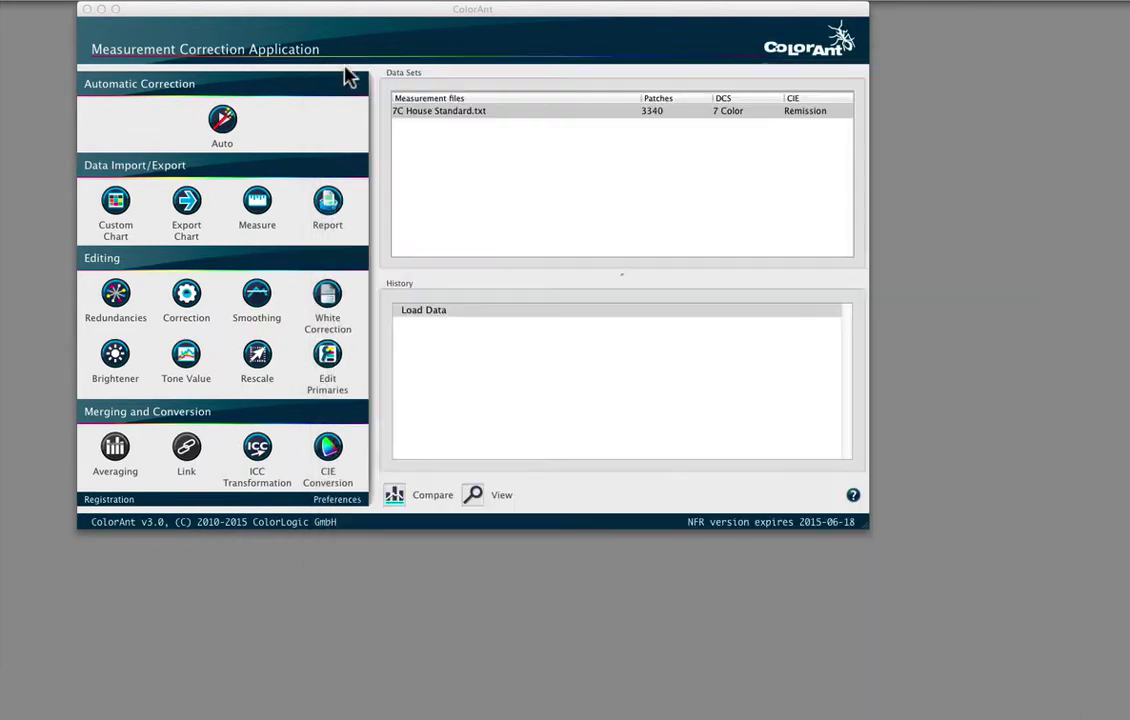
click(422, 117)
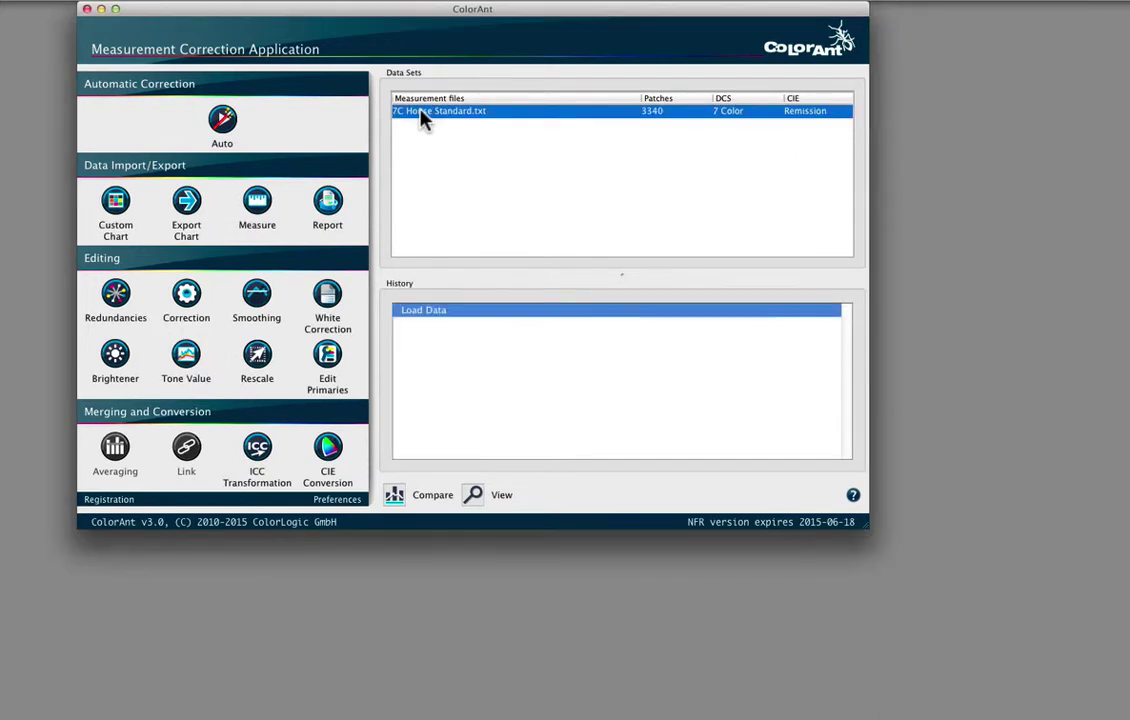
right_click(422, 117)
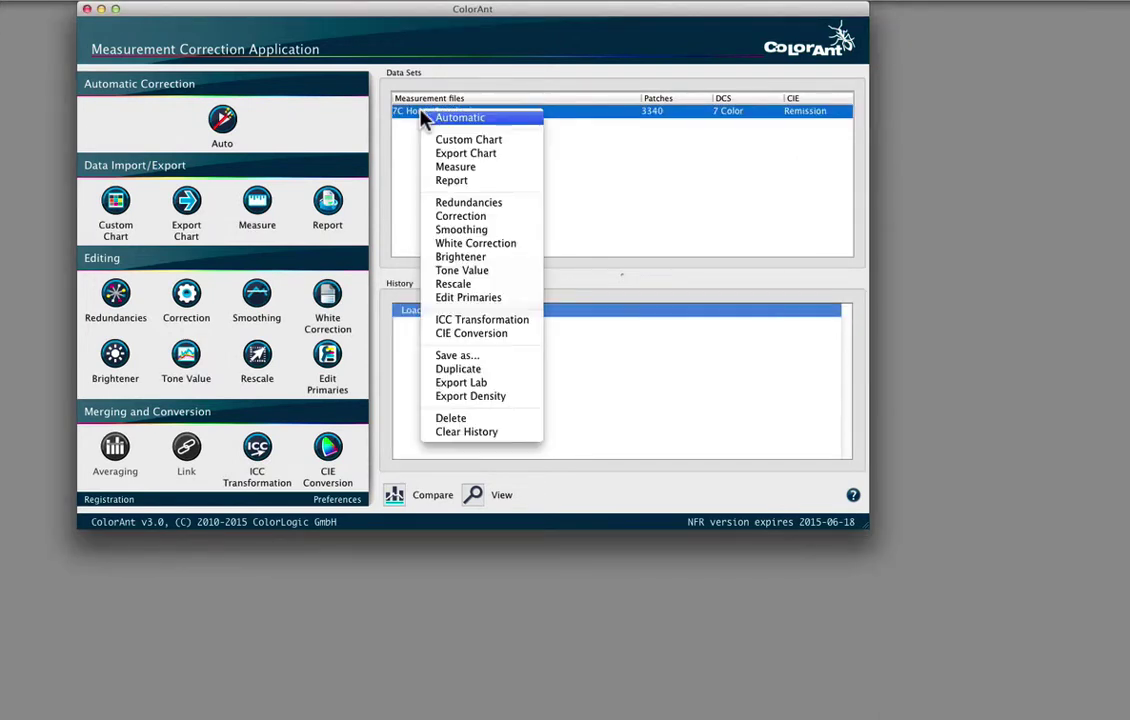
click(474, 369)
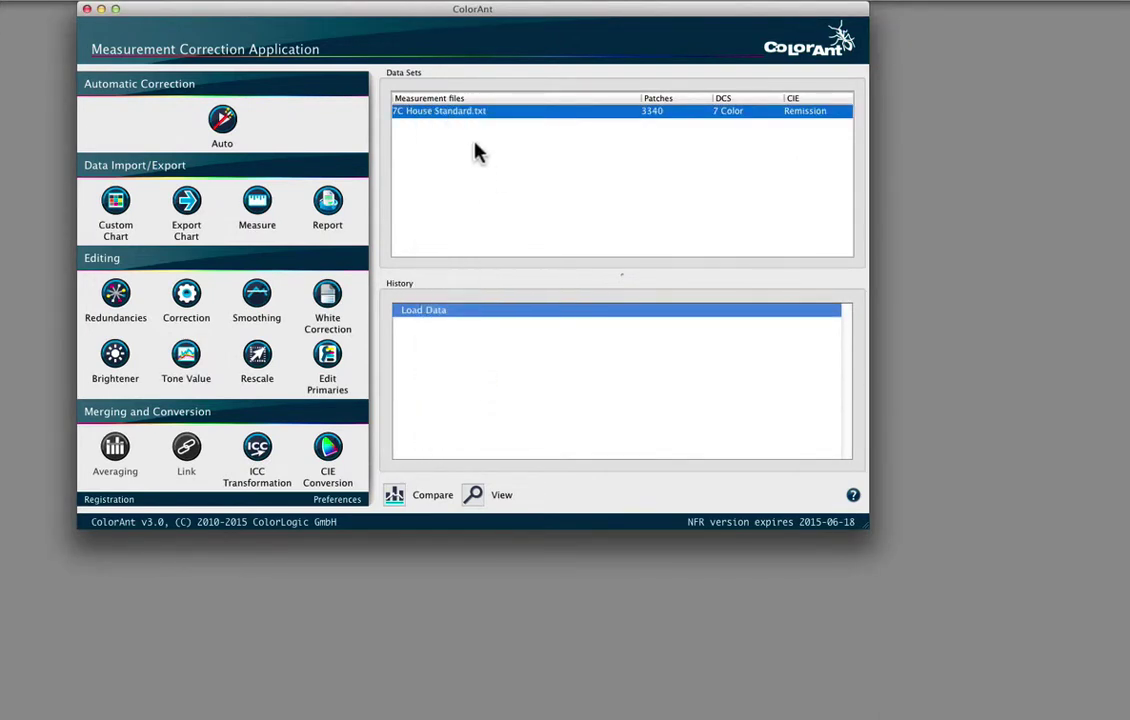
click(328, 360)
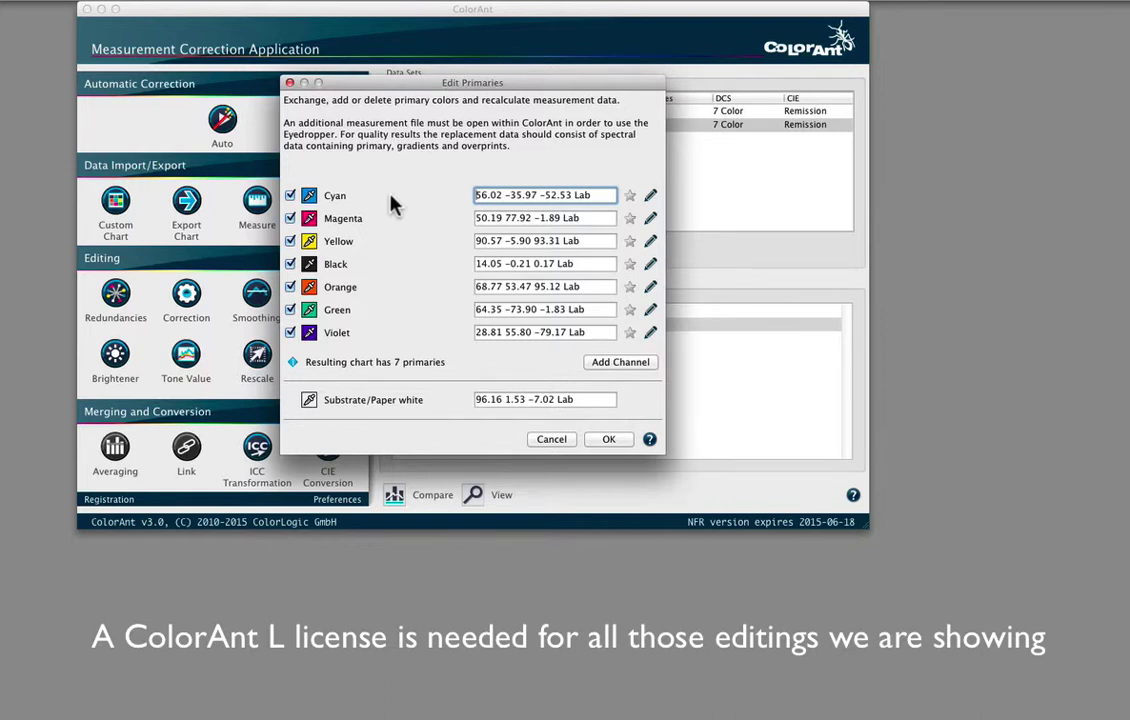
click(290, 332)
click(290, 310)
click(290, 287)
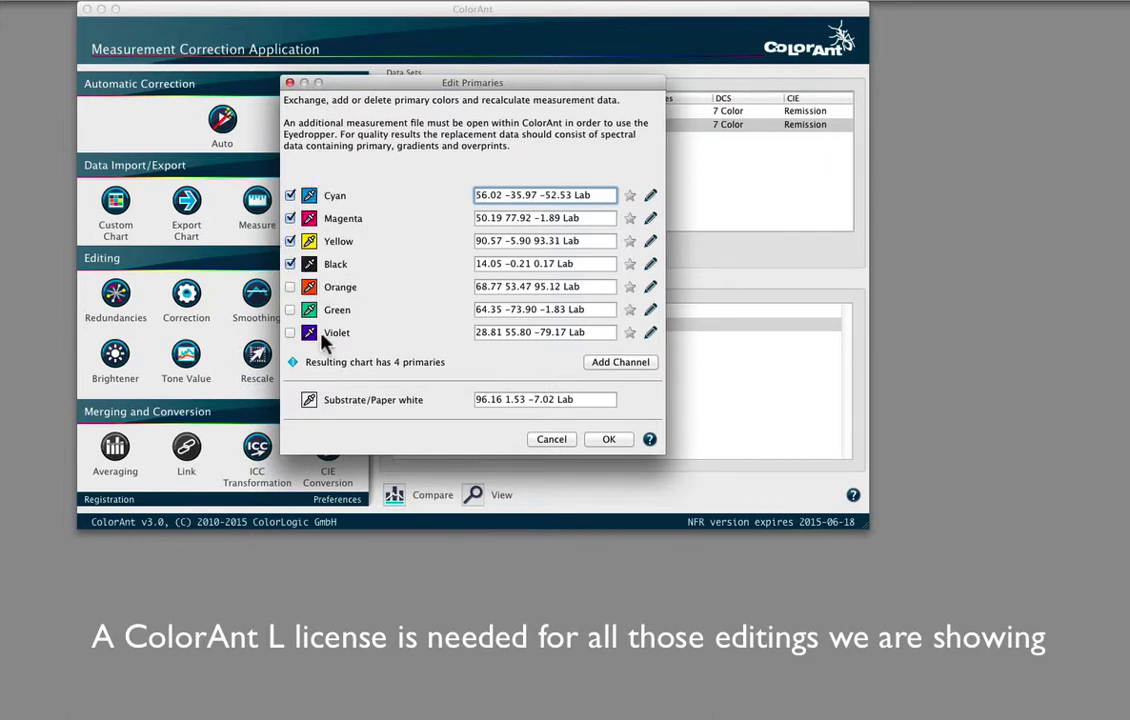
click(290, 333)
click(290, 264)
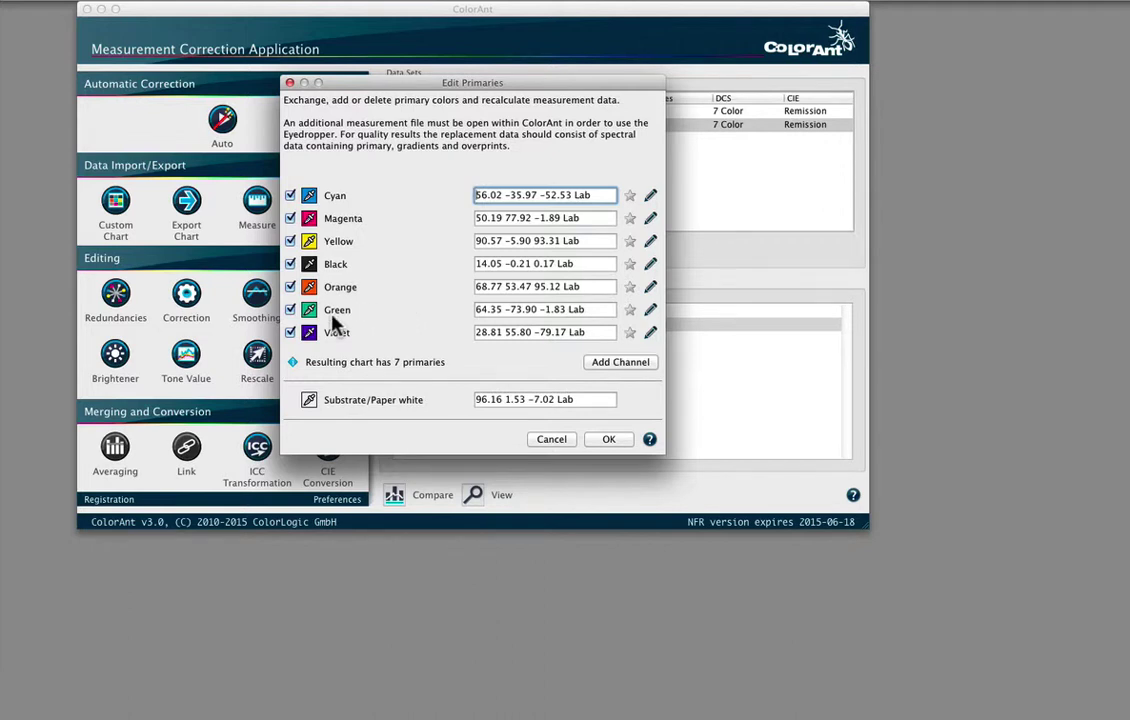
Step: Drop Violet and rename Green to 'Pantone 354 C', producing the 6-colour copy
click(291, 333)
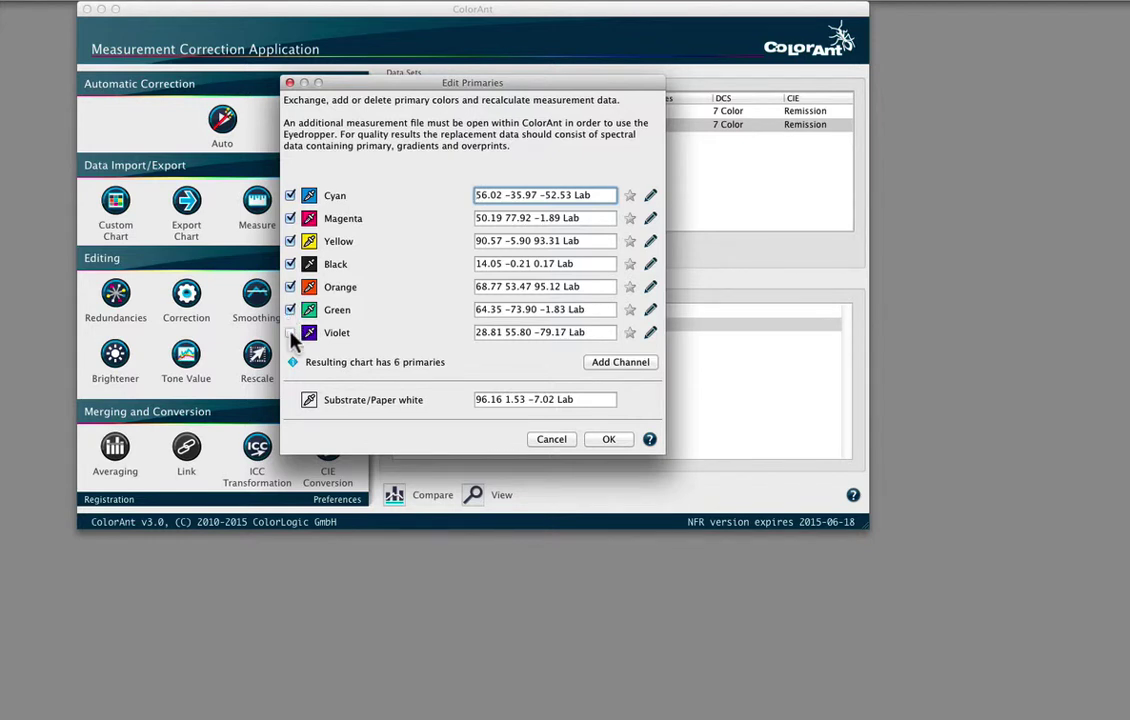
click(651, 313)
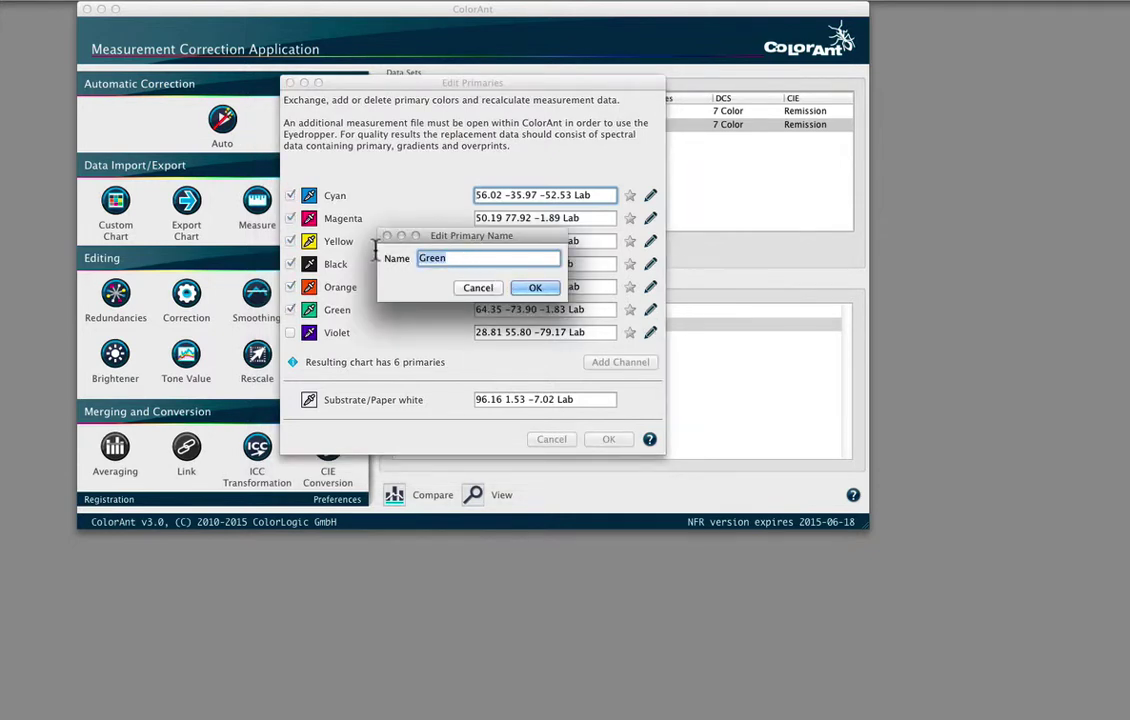
text(Pantone 354 C)
click(544, 291)
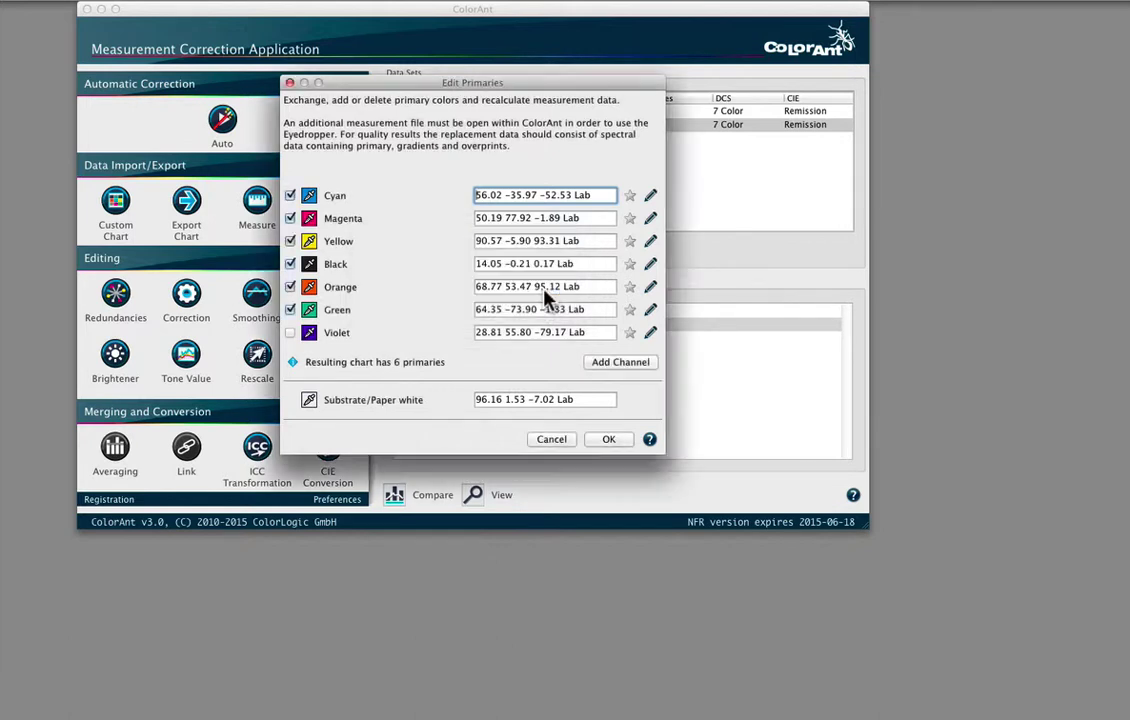
click(597, 441)
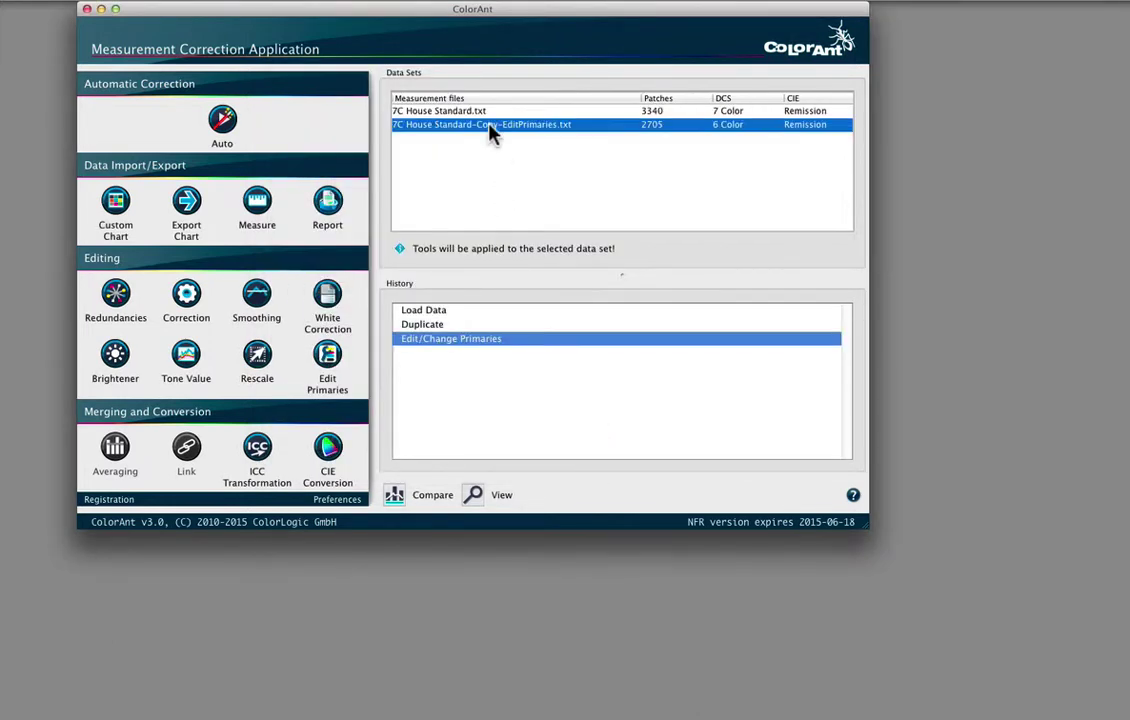
click(472, 494)
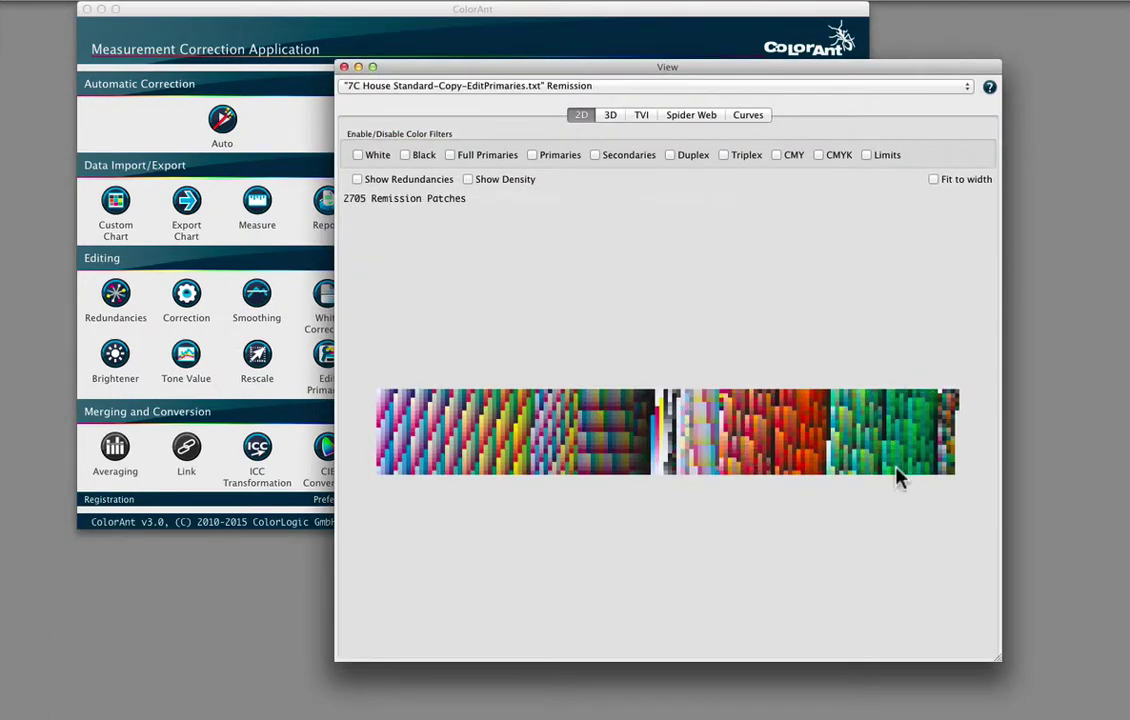
click(644, 117)
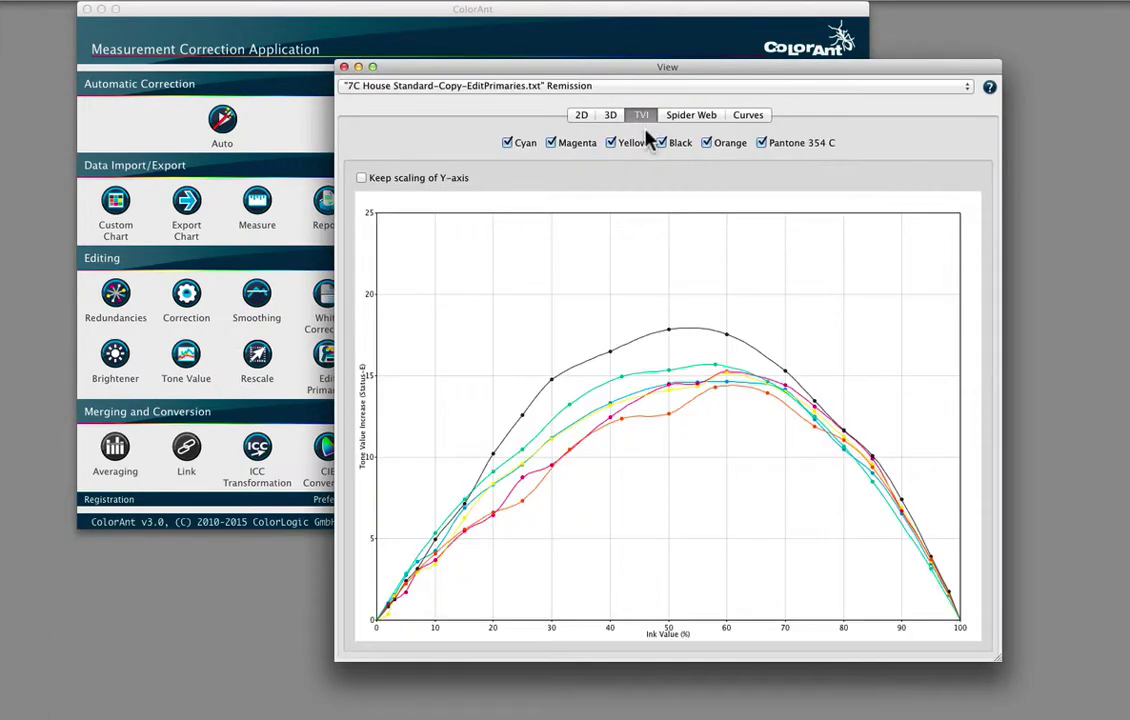
click(581, 116)
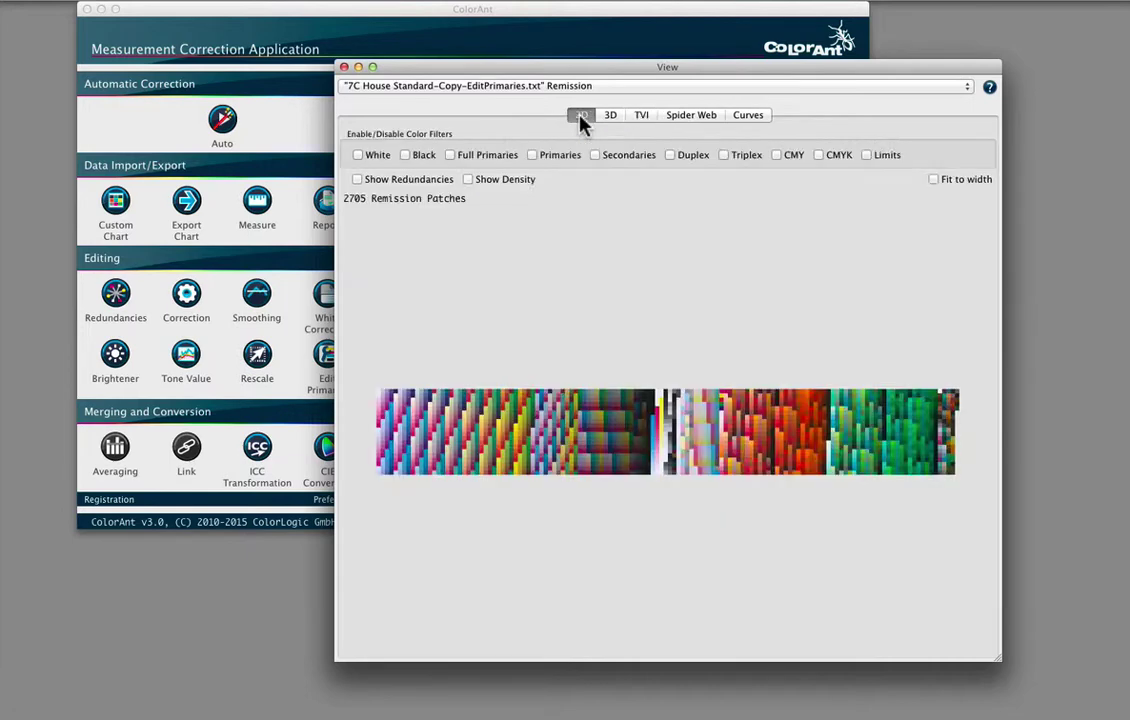
click(344, 67)
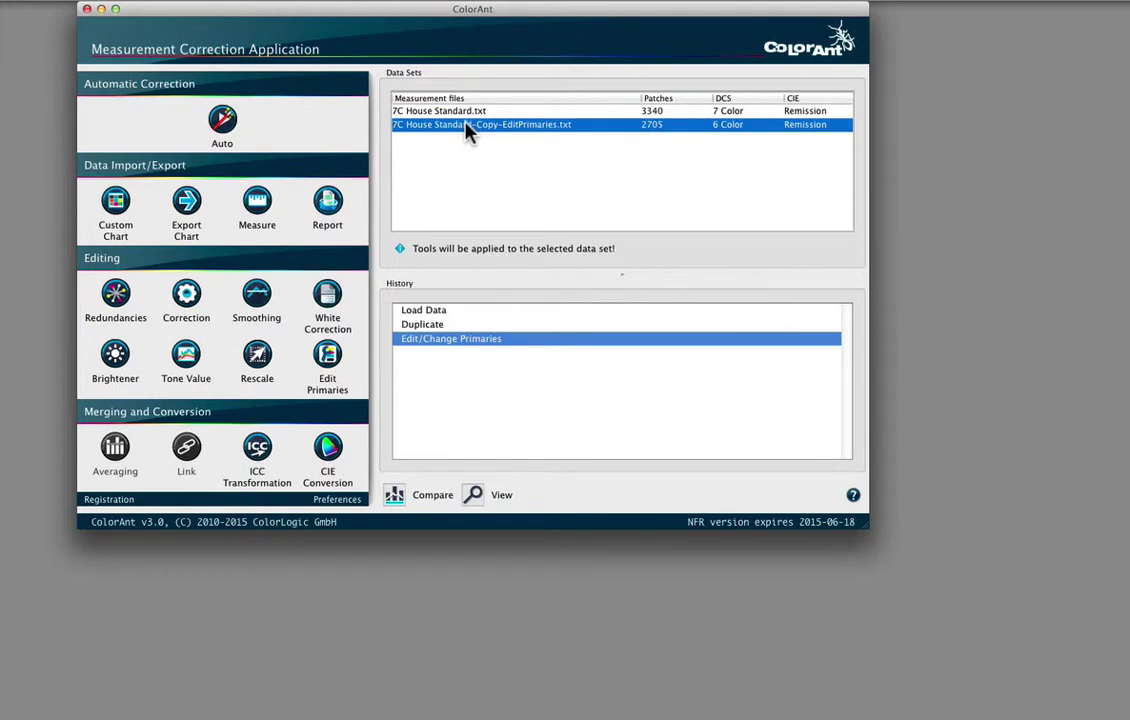
Step: Duplicate the 6-colour set and uncheck Orange and Pantone 354 C, leaving a 1607-patch CMYK set
right_click(467, 130)
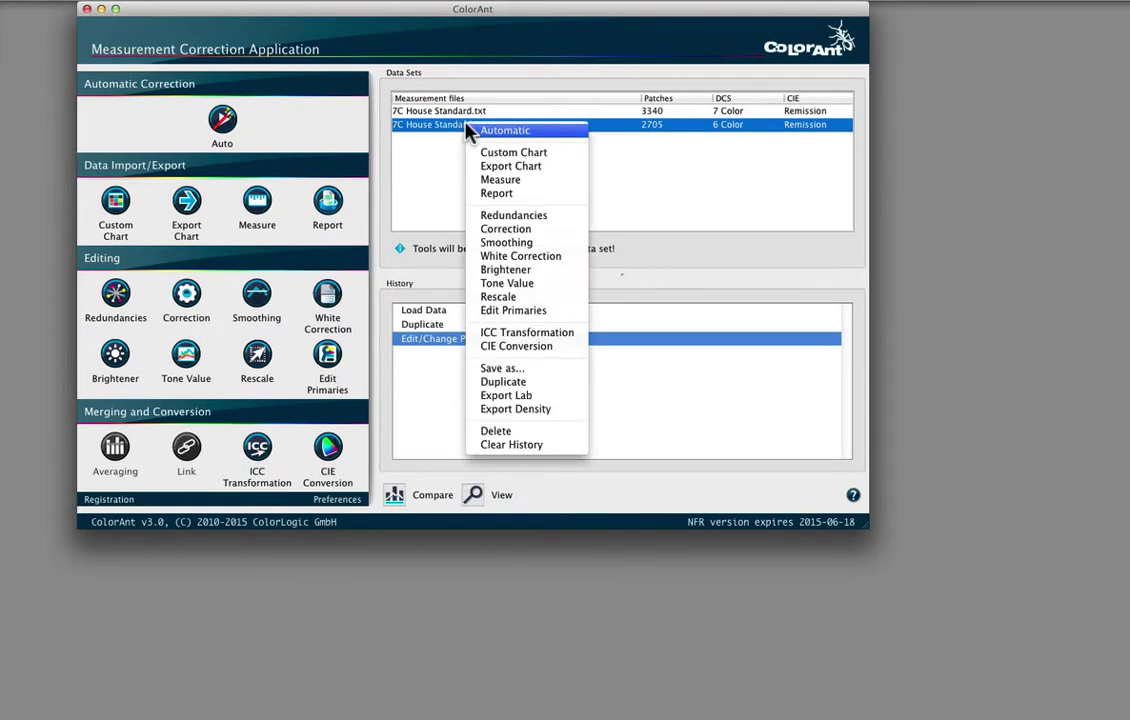
click(527, 382)
click(333, 356)
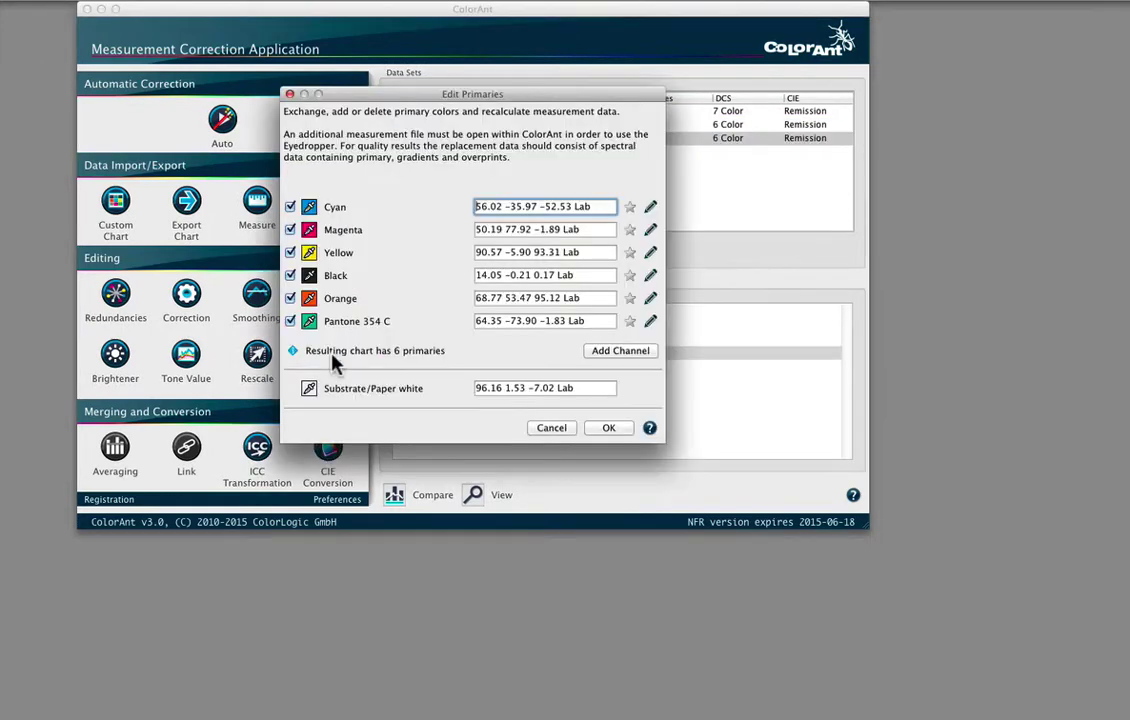
click(290, 321)
click(290, 298)
click(607, 428)
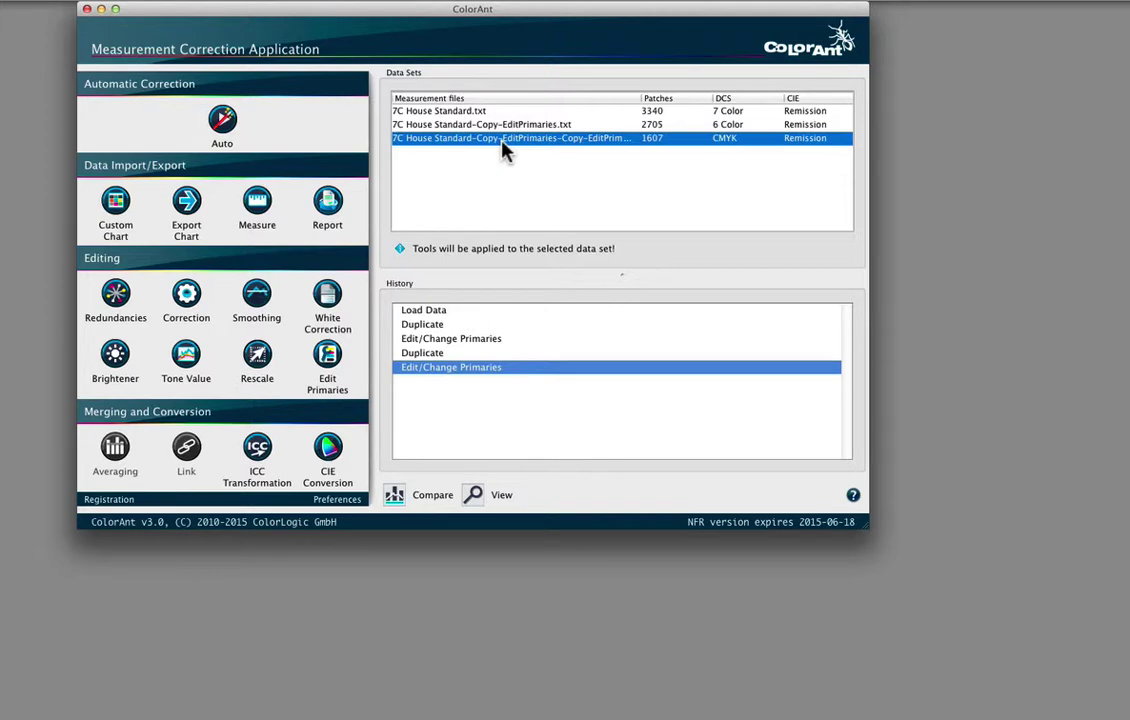
Step: Open Edit Primaries for the CMYK copy and browse Magenta's replacement channels, leaving it unchanged
click(327, 355)
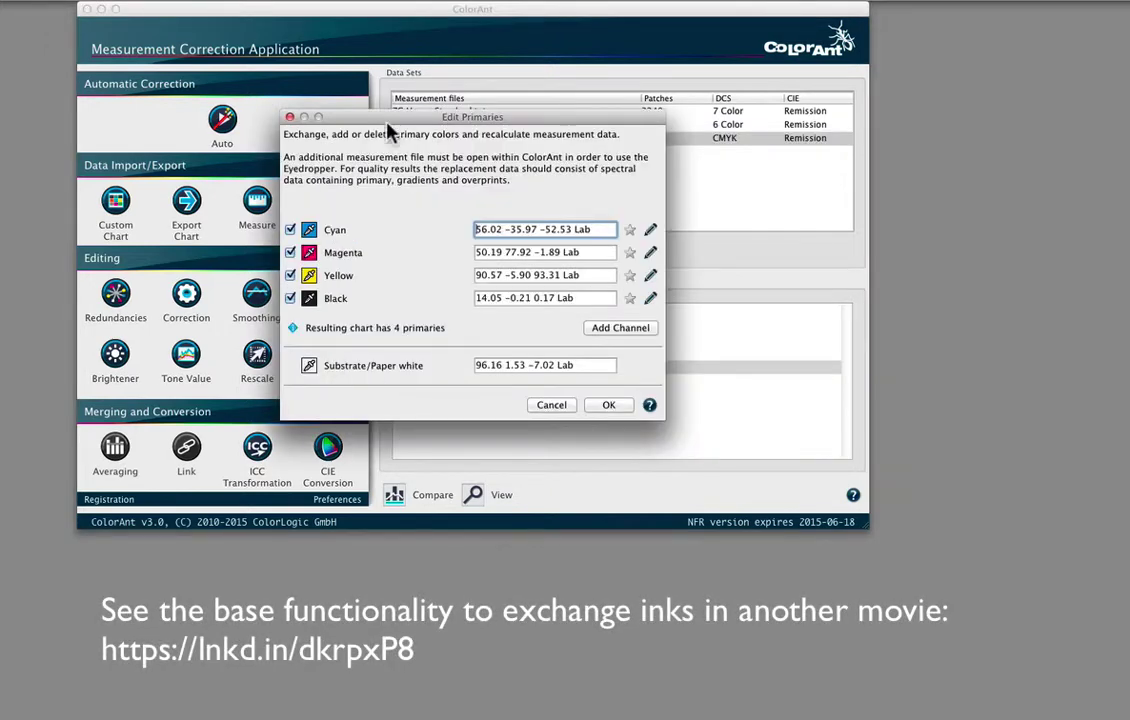
drag(385, 125, 431, 168)
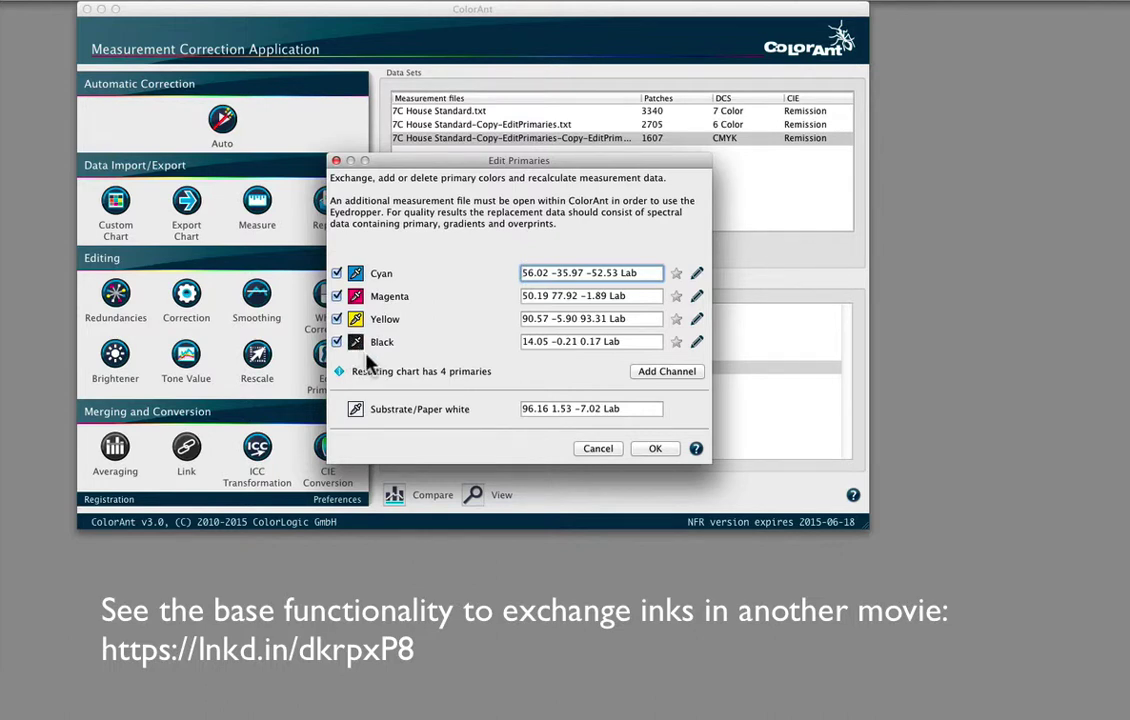
click(357, 299)
mouse_move(430, 313)
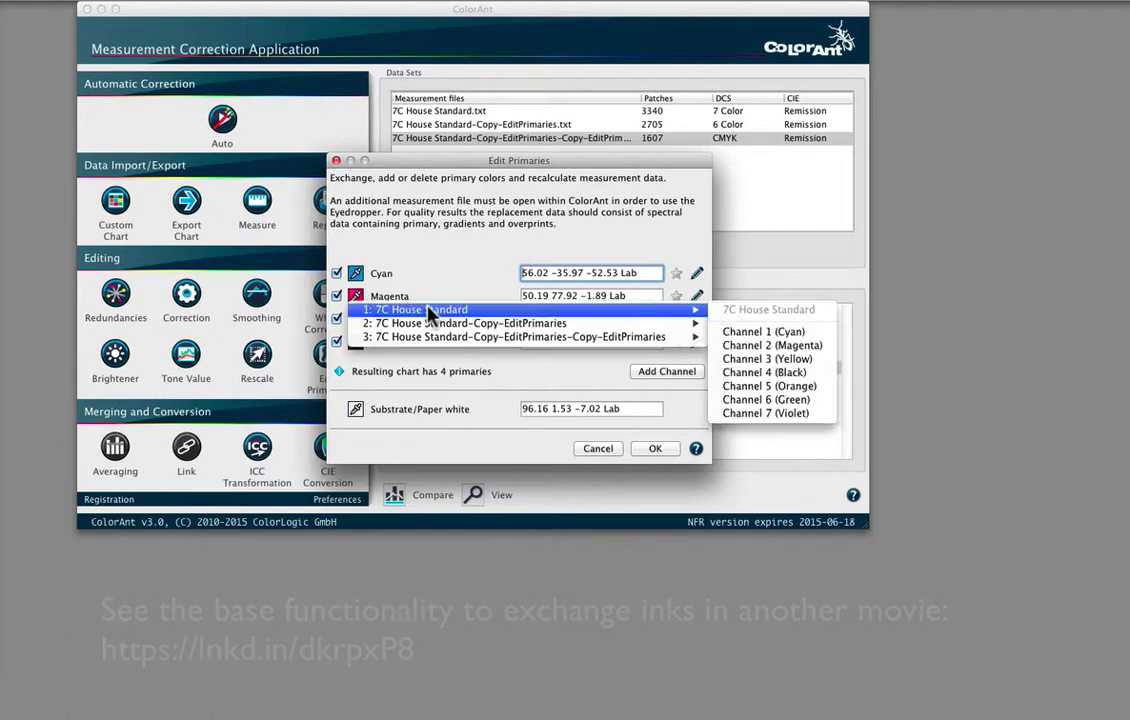
click(755, 400)
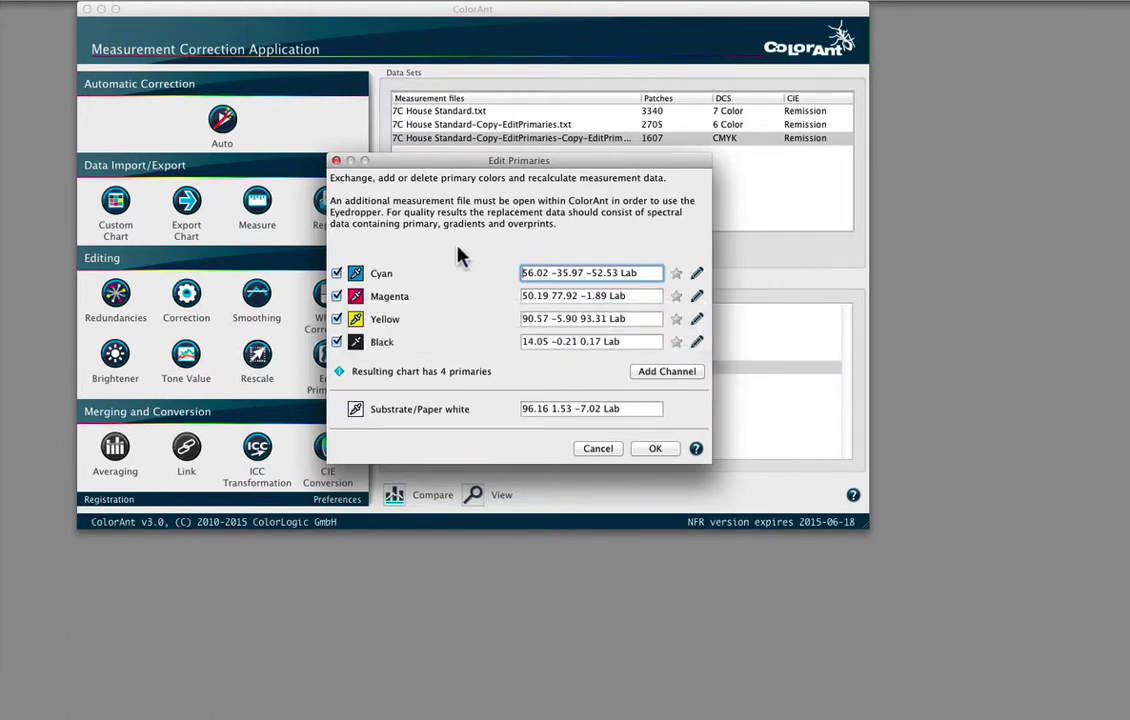
Step: Replace Black's data with 7C House Standard Channel 7 (Violet), keeping the name Black
click(355, 344)
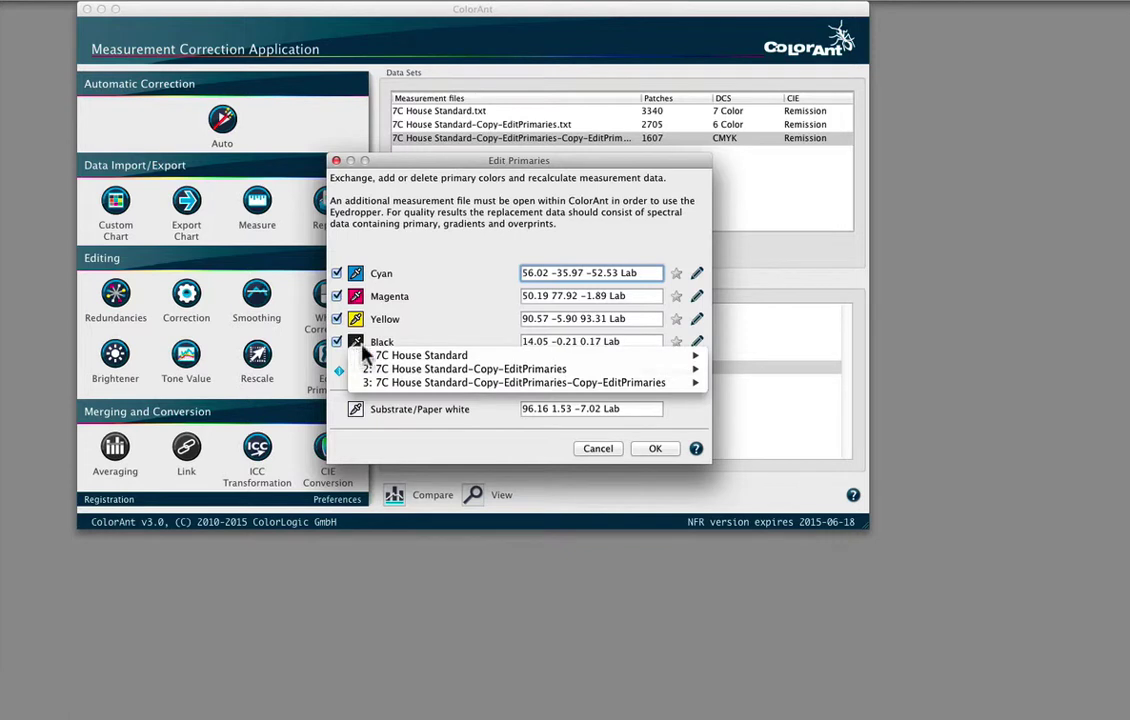
mouse_move(433, 360)
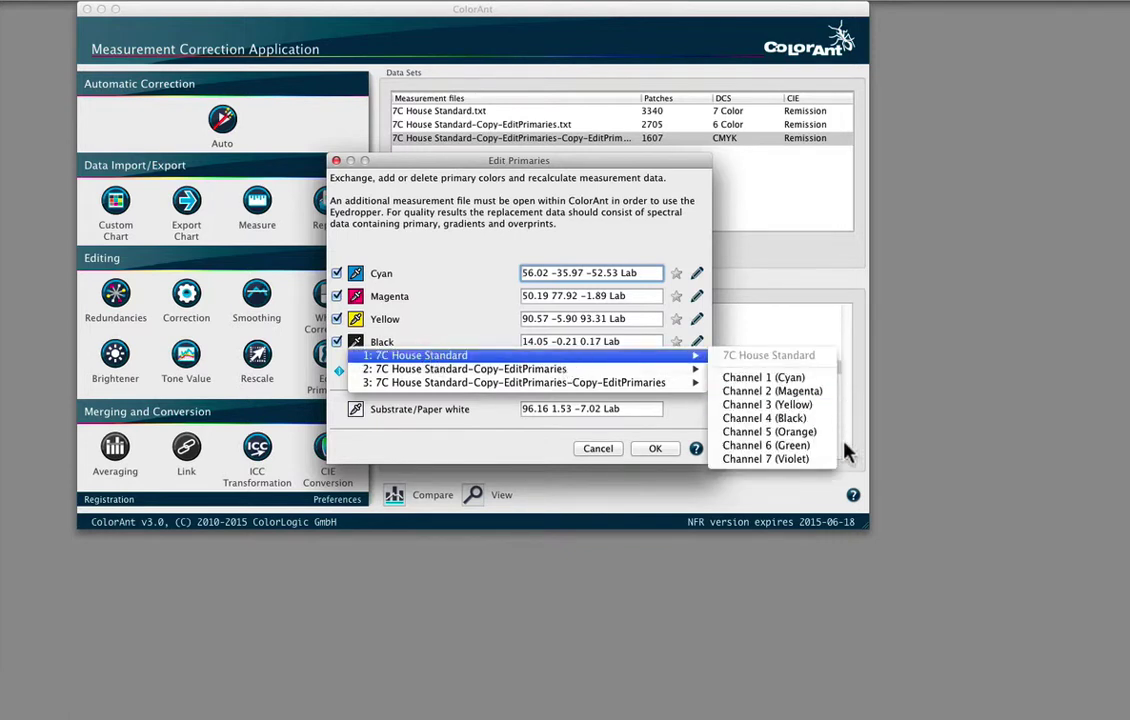
click(757, 458)
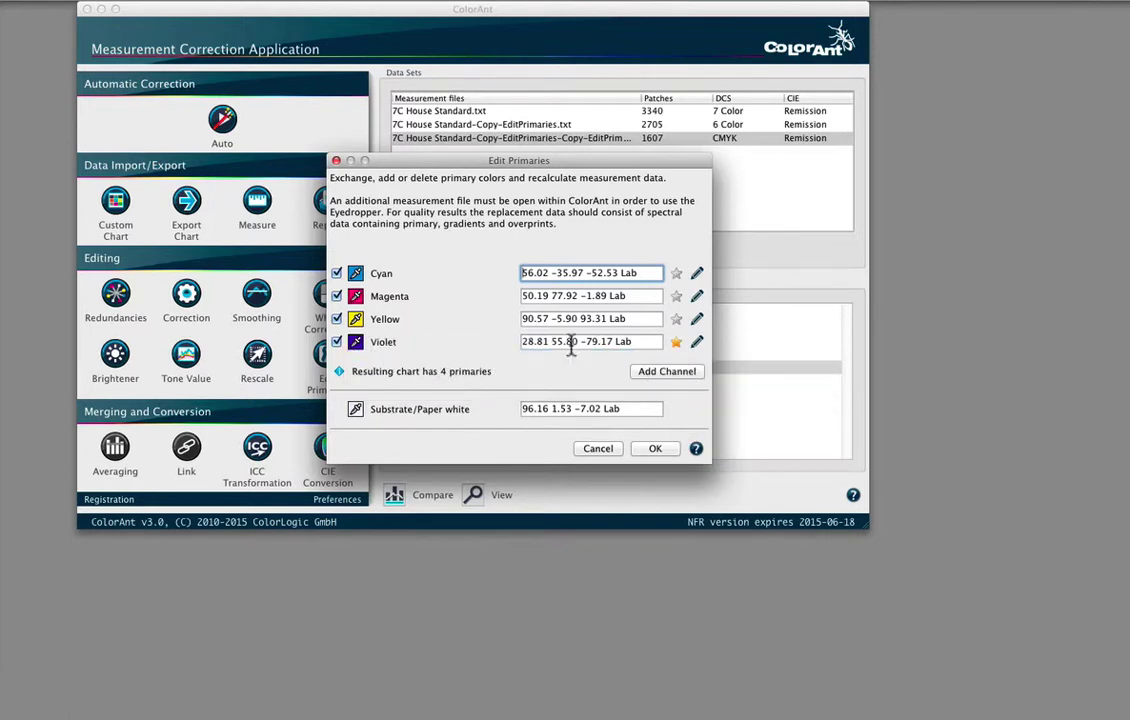
click(697, 342)
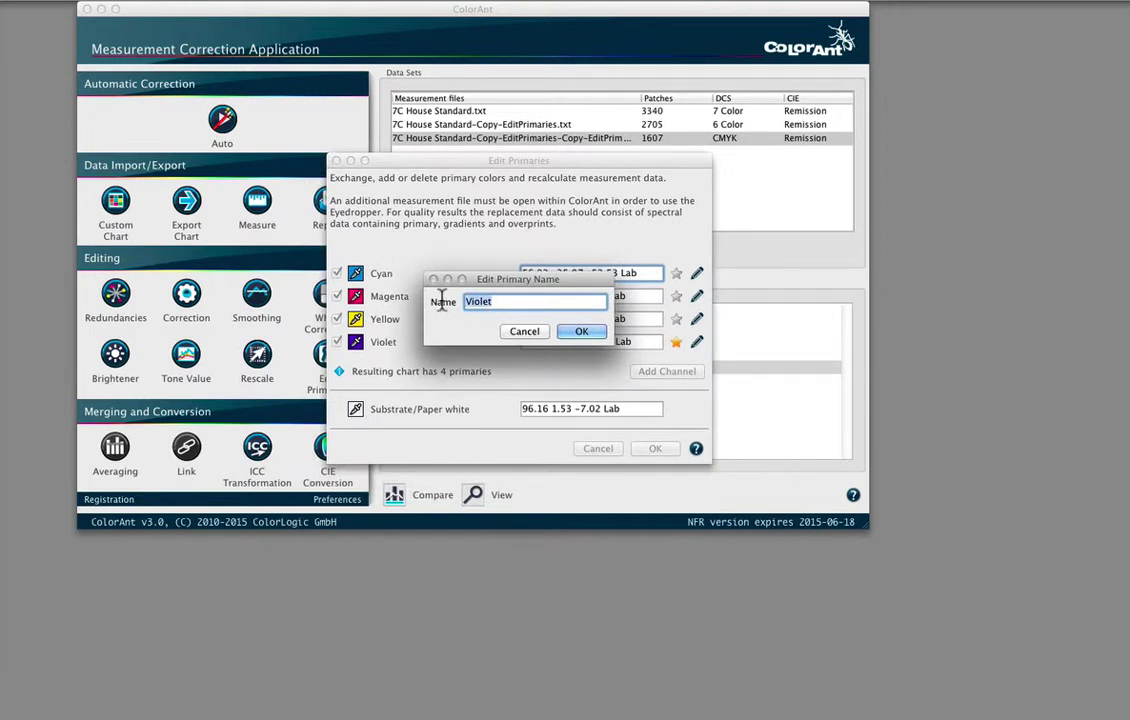
text(Black)
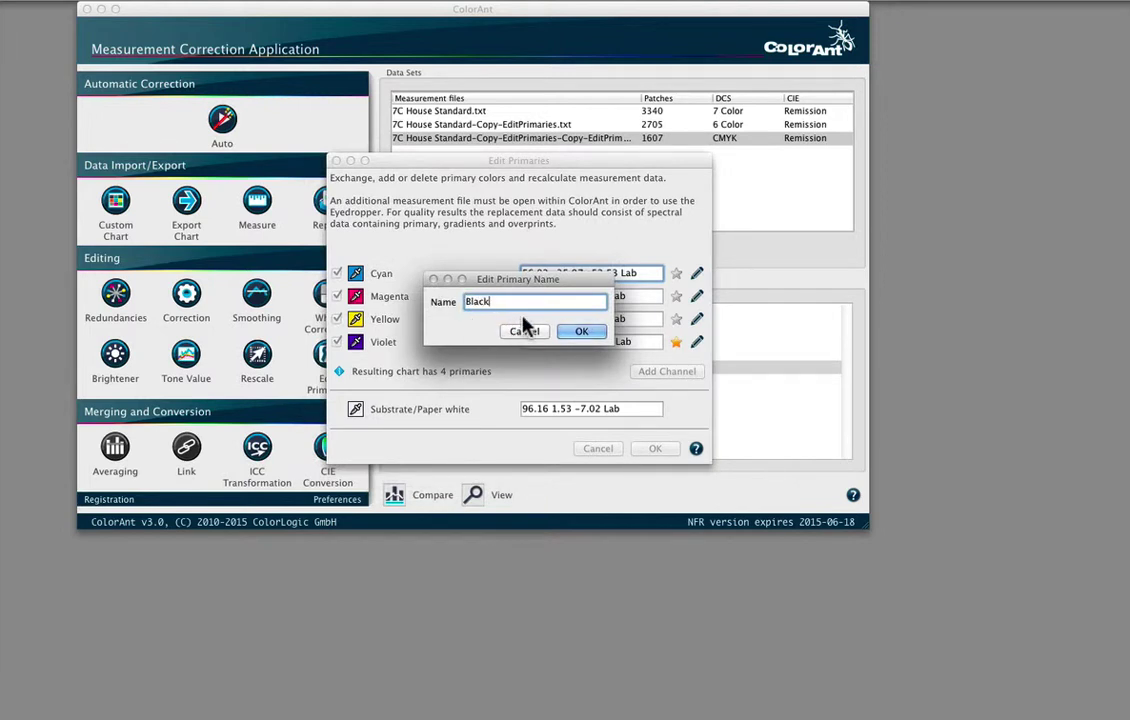
click(581, 331)
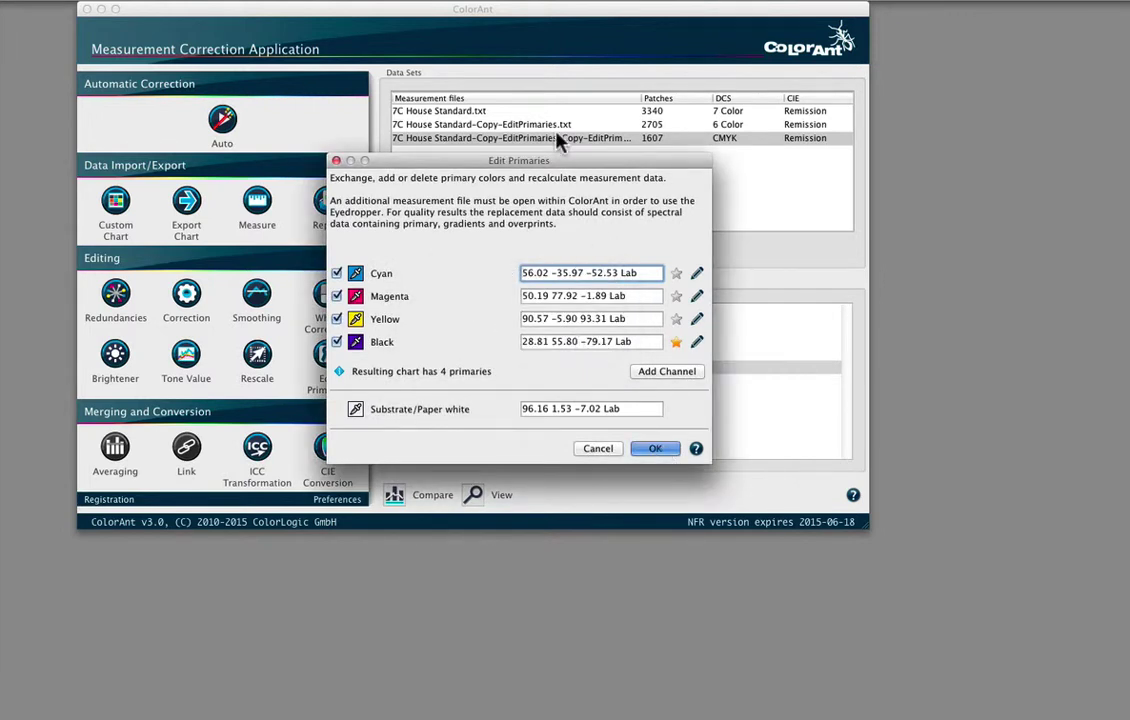
Step: Apply the Violet-for-Black swap and compare the CMYK patches before and after it
key(Return)
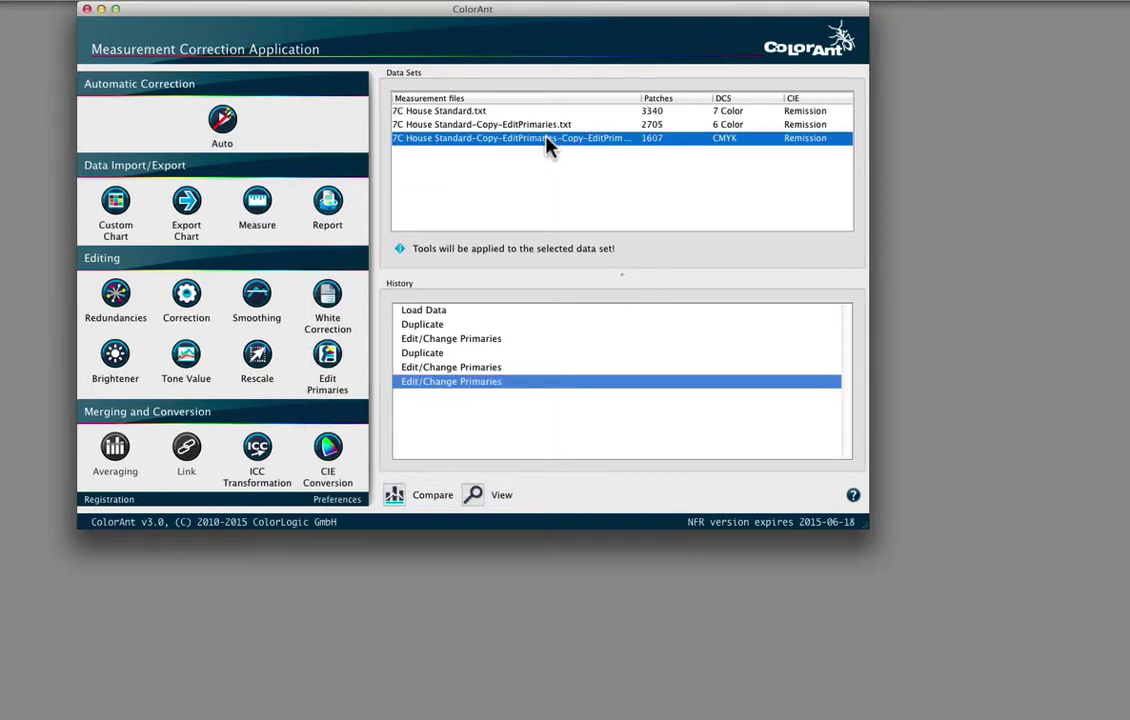
click(492, 503)
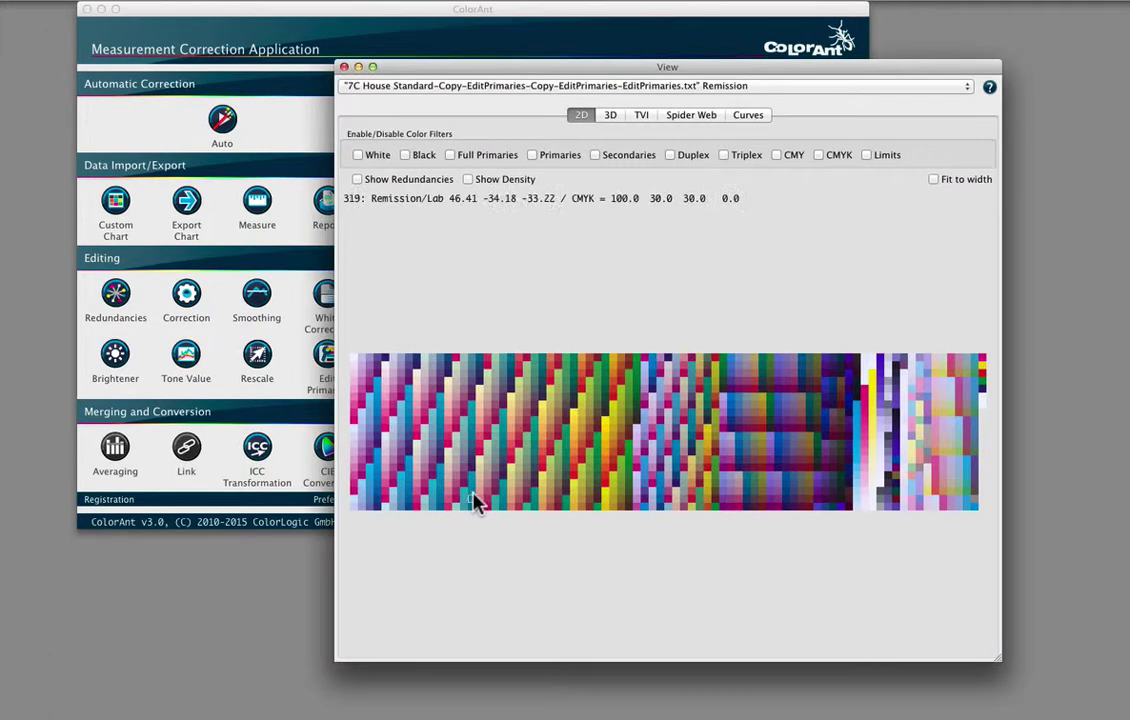
click(567, 87)
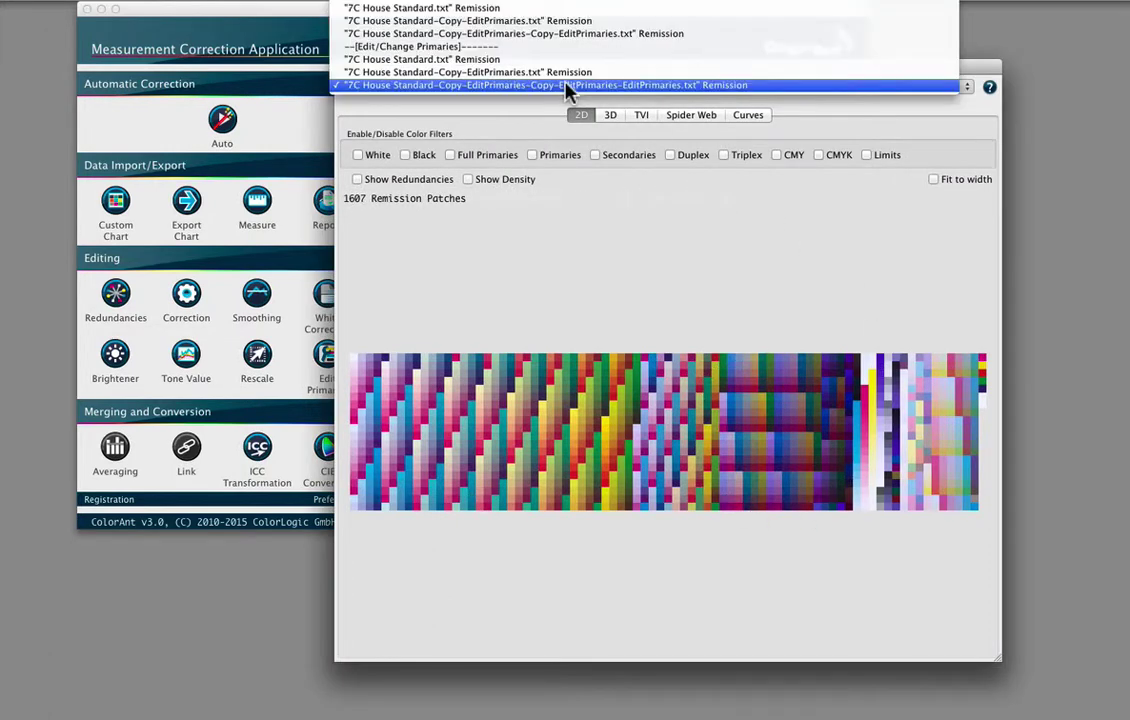
click(574, 34)
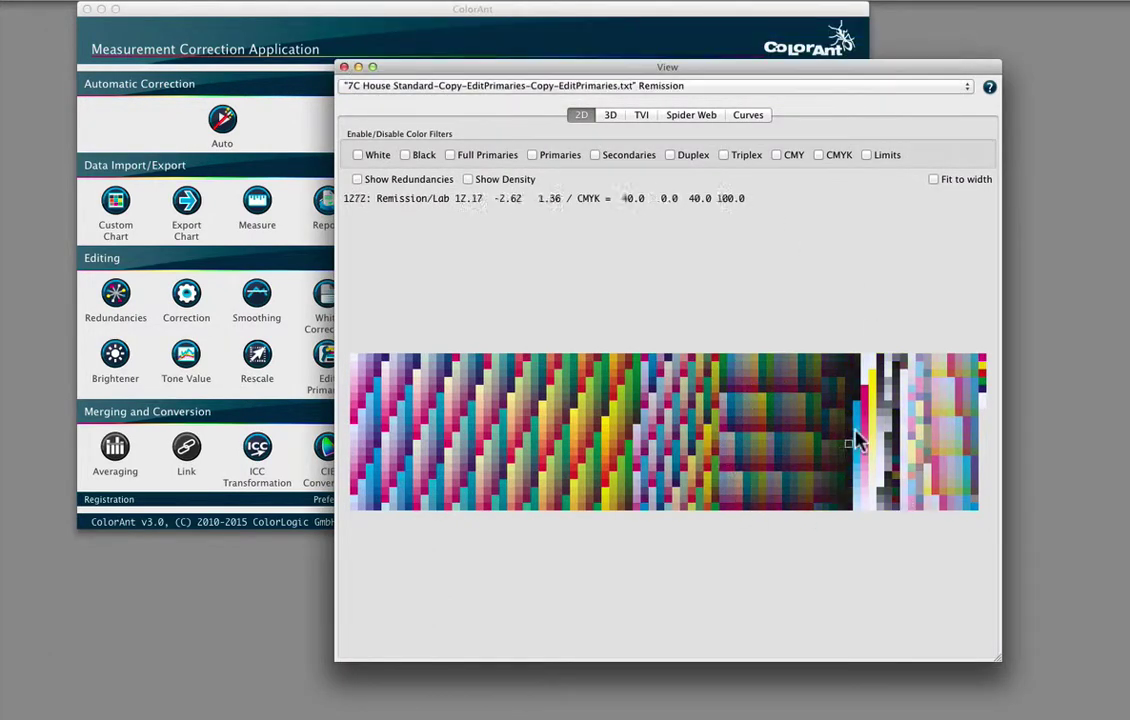
click(553, 88)
click(550, 136)
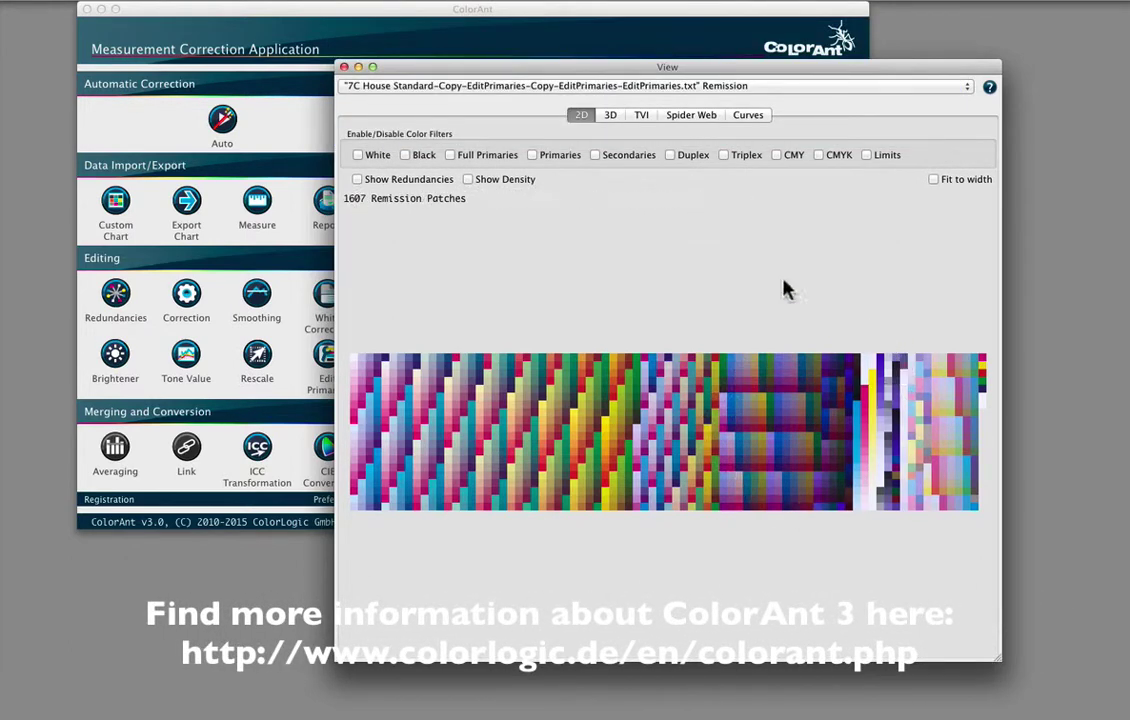
click(344, 67)
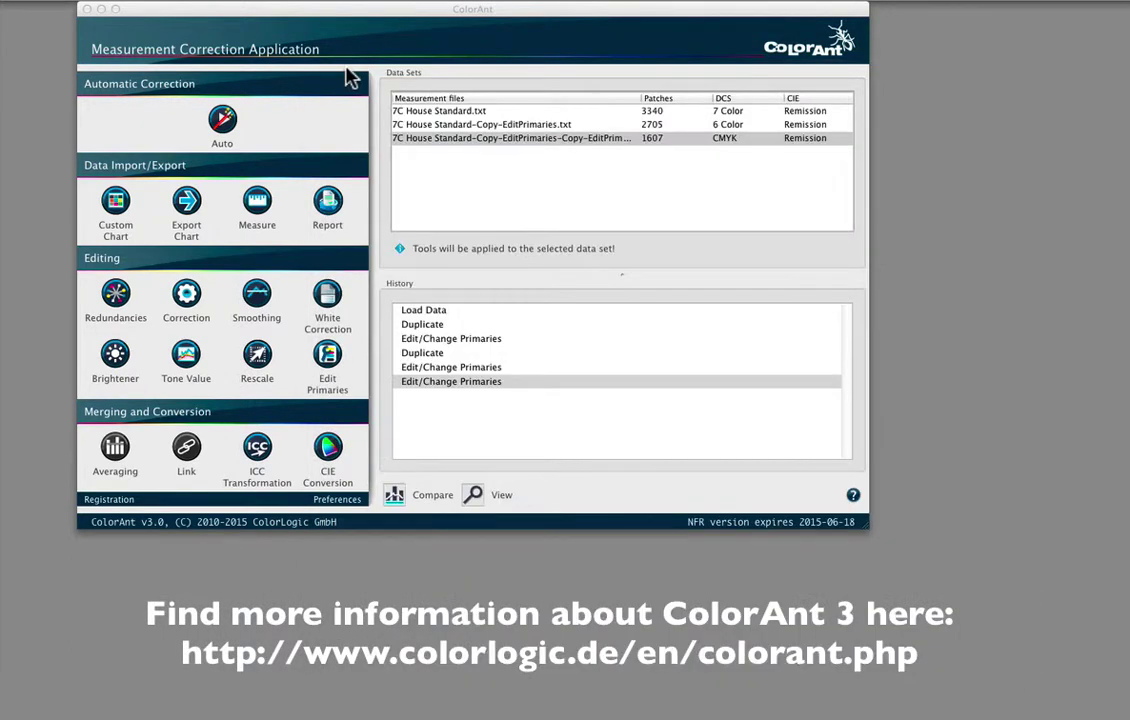